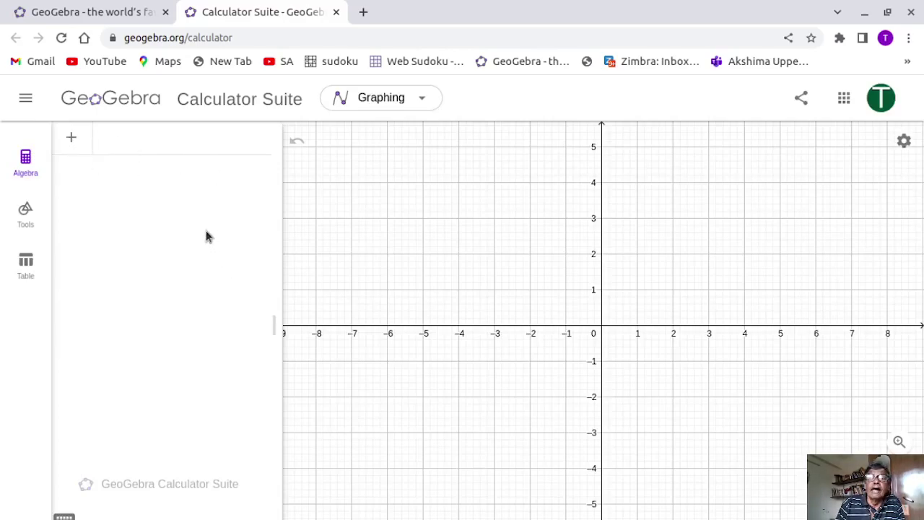
- Graph the circle with the equation (x − 1)² + (y − 2)² = 3²
left_click(145, 147)
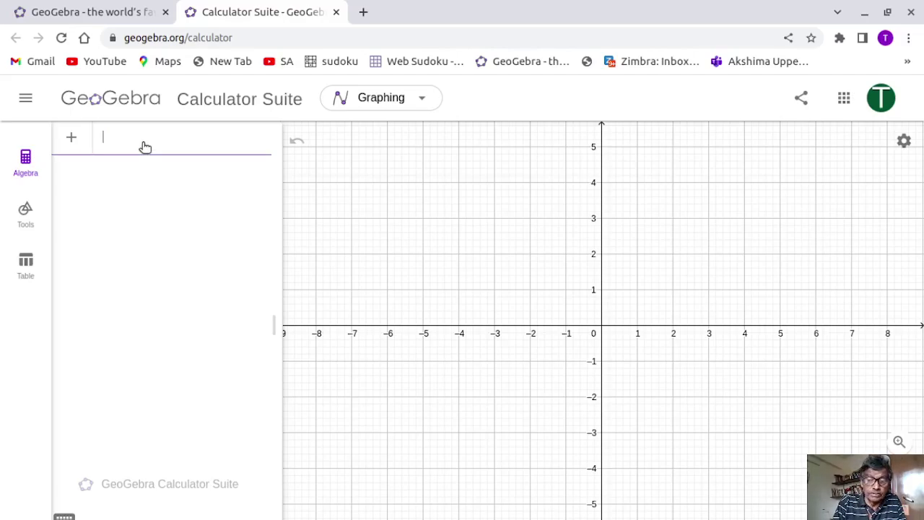
type("(")
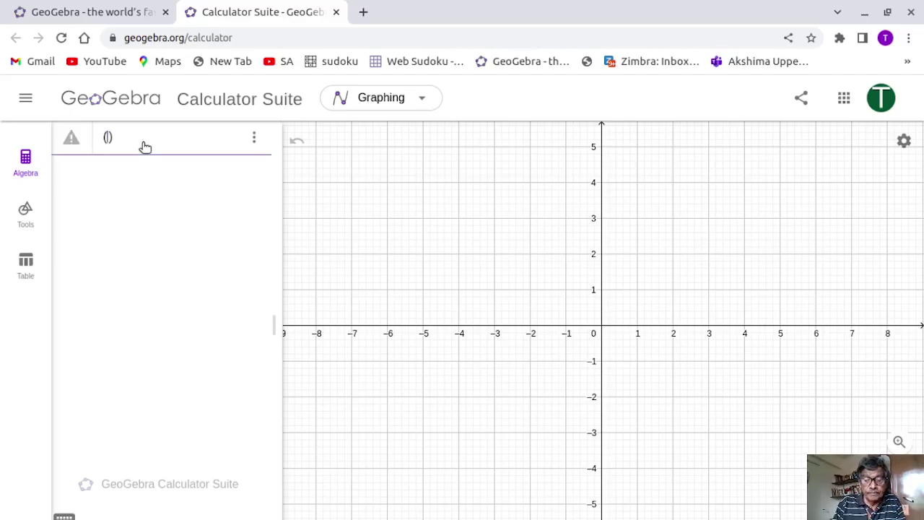
type("x")
type("-1")
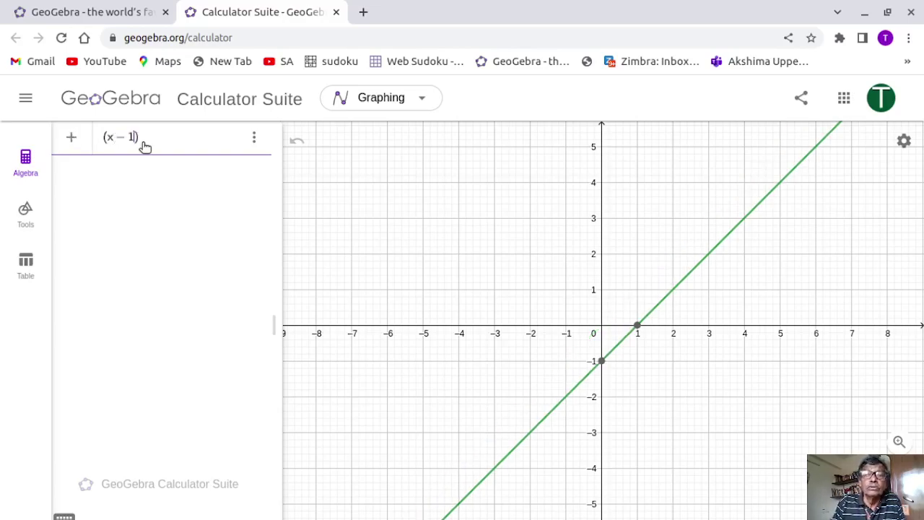
key("Right")
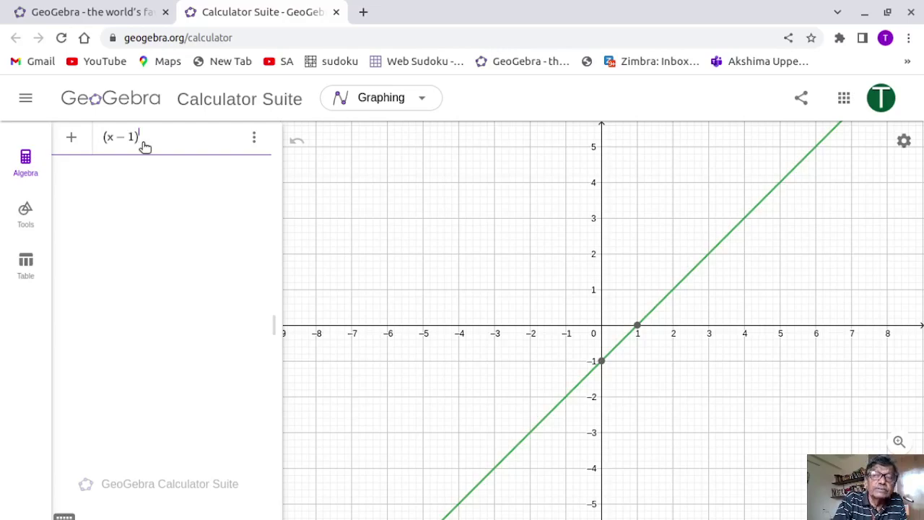
type("2")
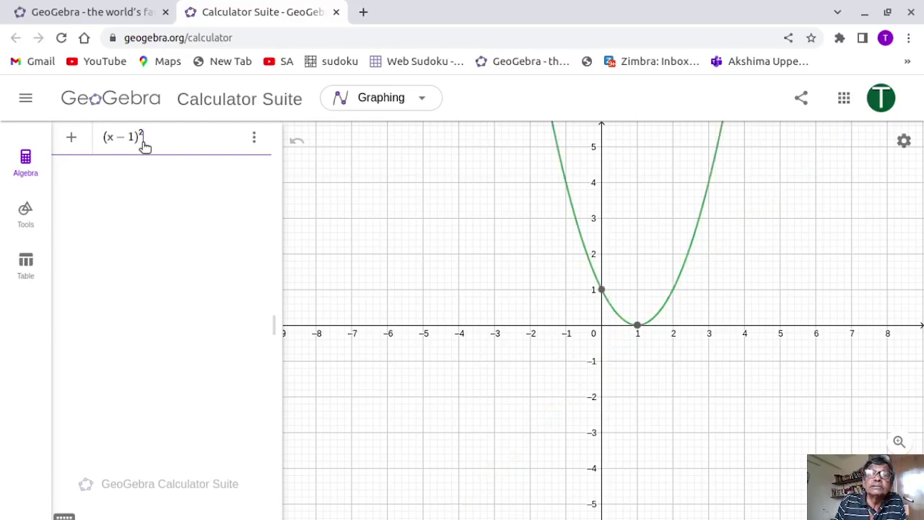
key("Right")
type("+")
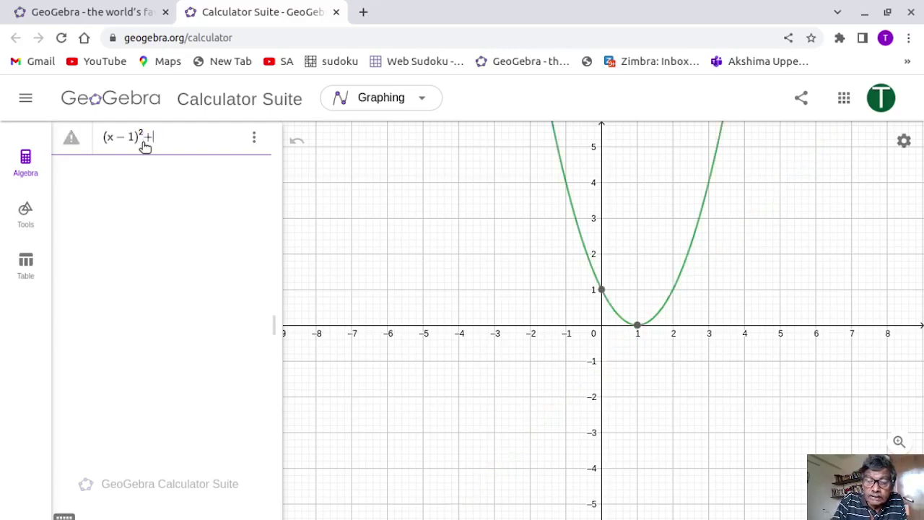
type("(")
type("y")
type("-")
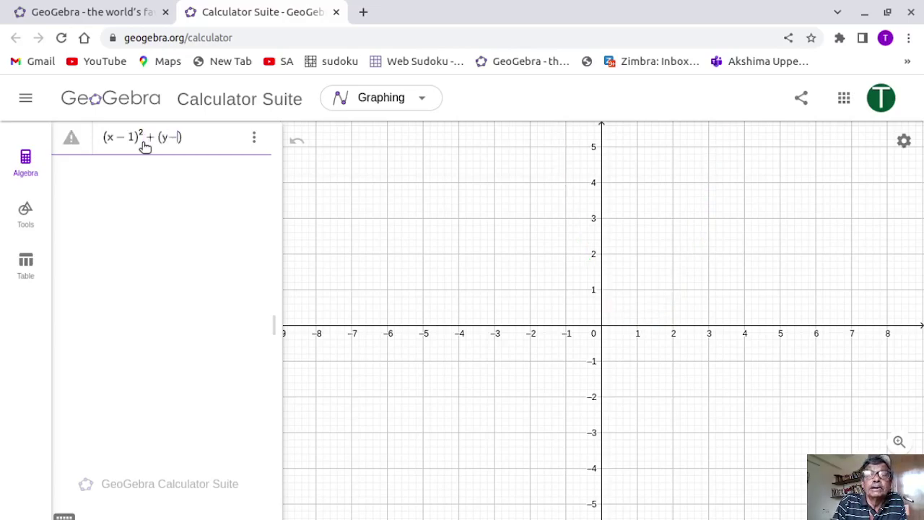
type("2")
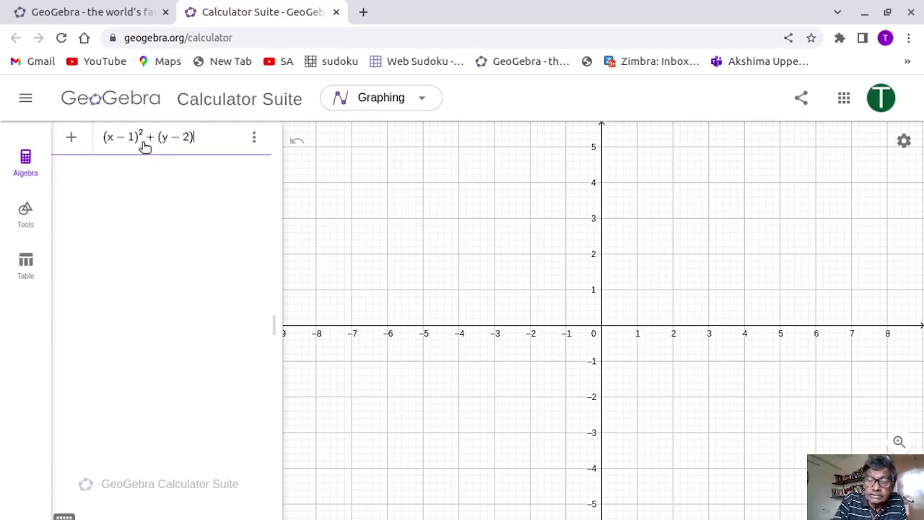
type("^2")
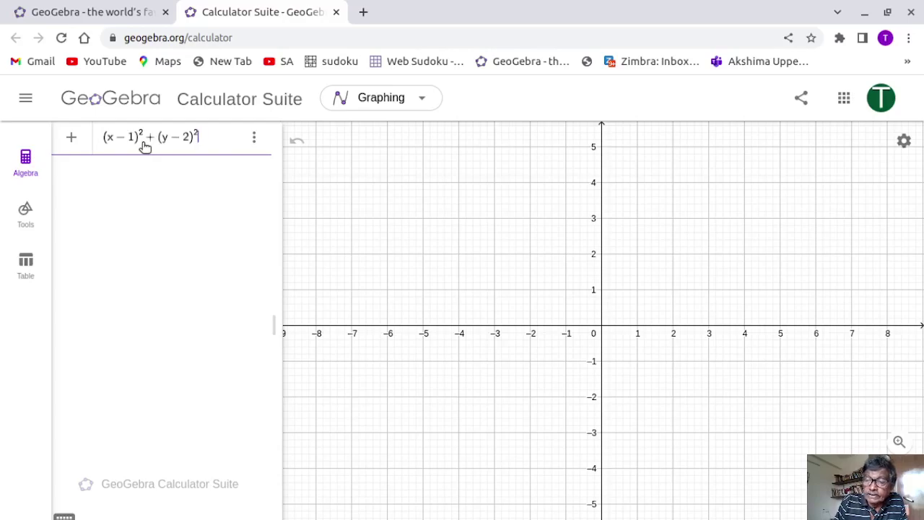
type("=")
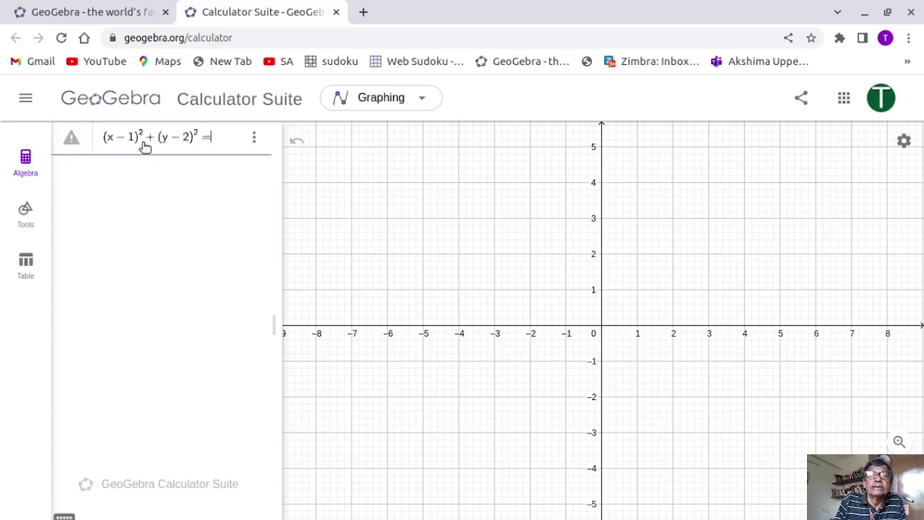
type("3")
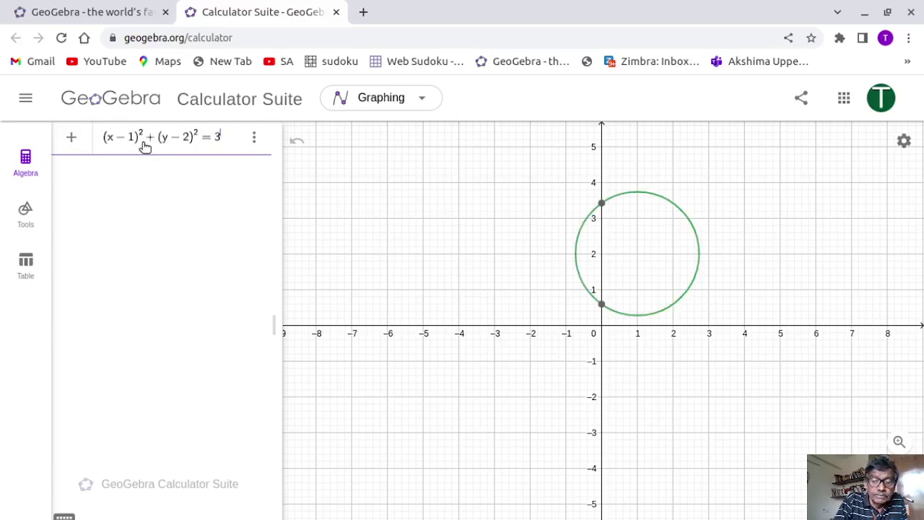
type("^2")
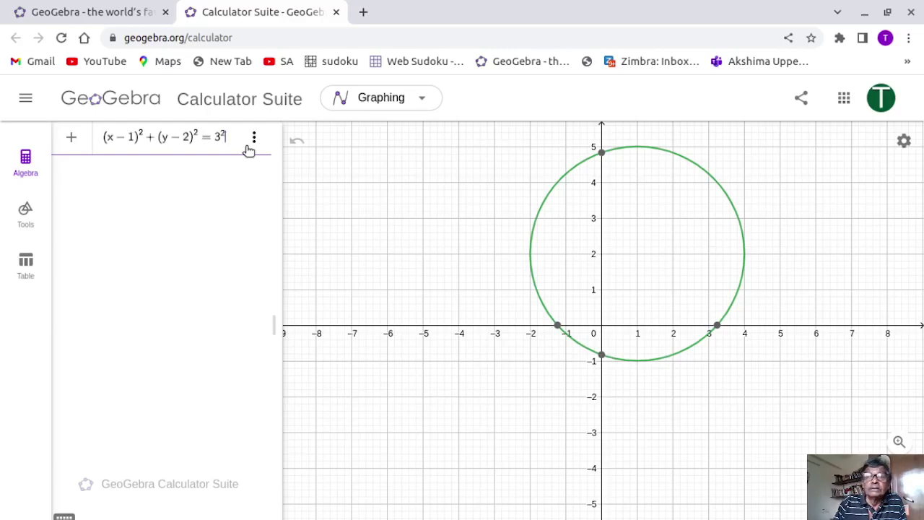
key("Return")
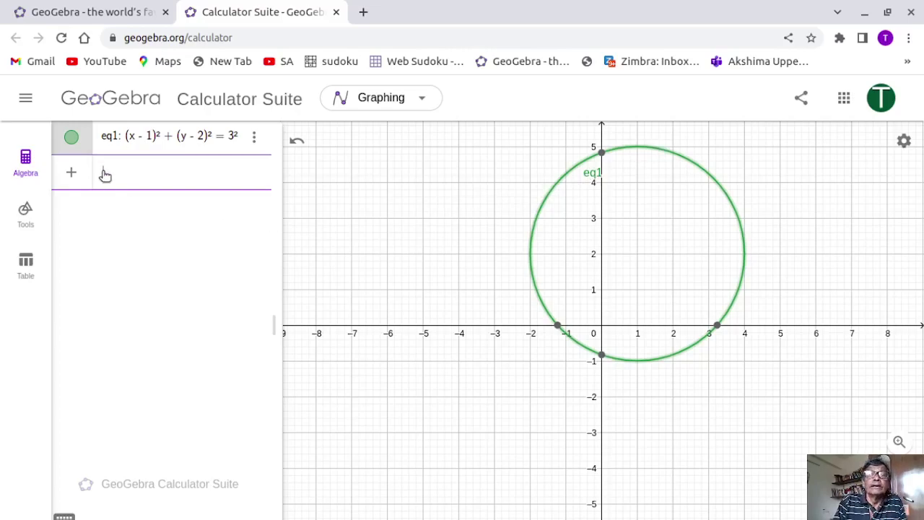
- Hide the first circle and graph the general circle equation (x − a)² + (y − b)² = r²
left_click(72, 138)
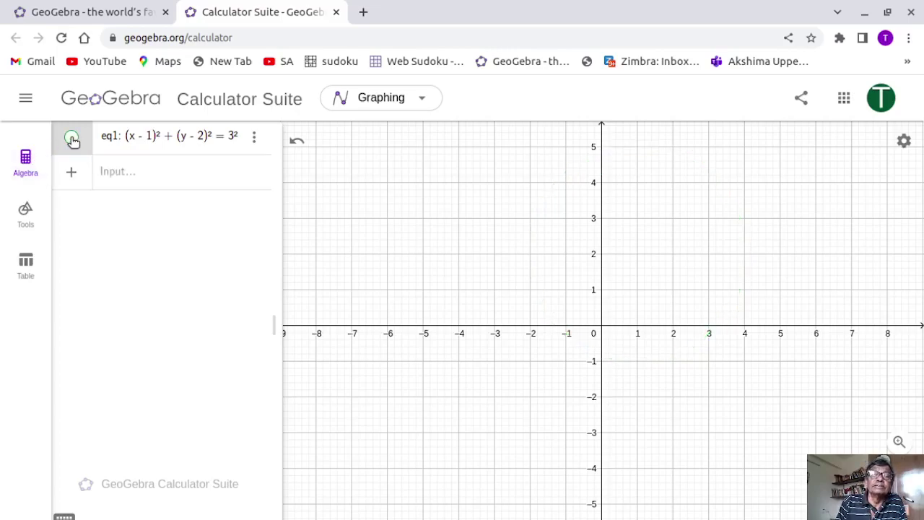
left_click(130, 171)
type("(")
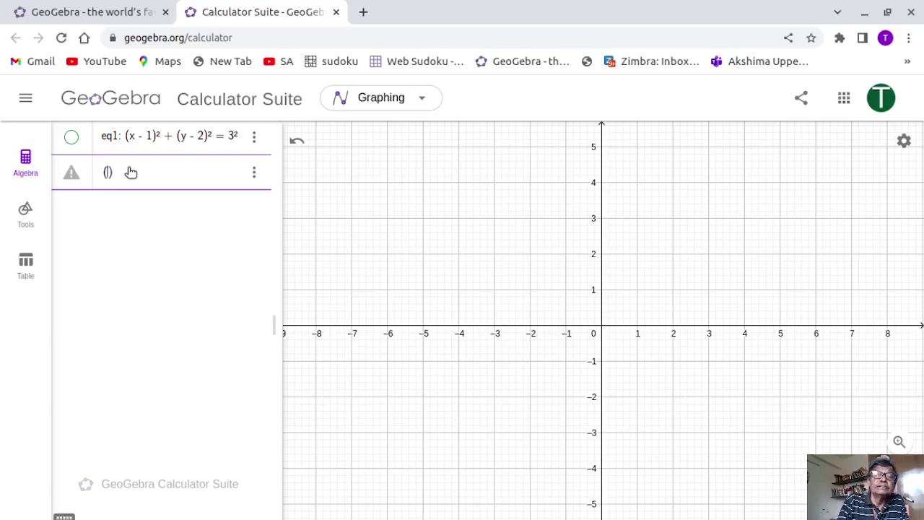
type("x-")
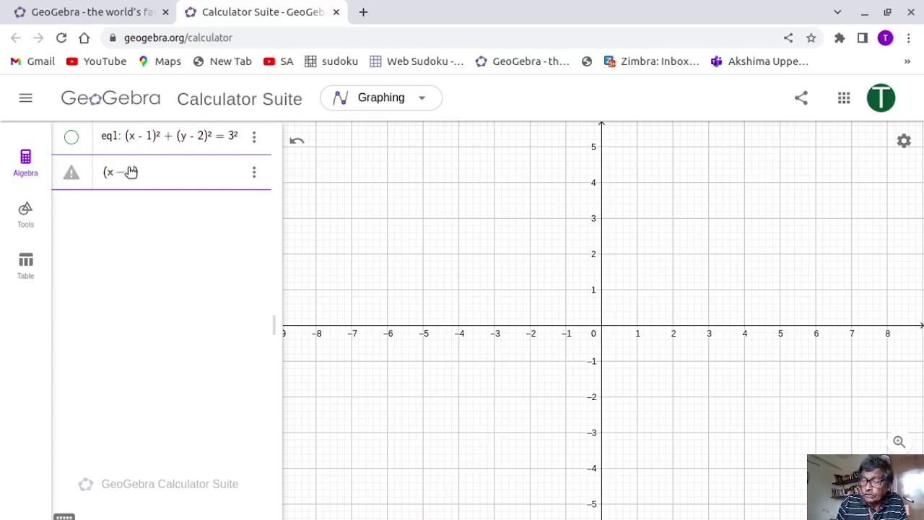
type("^2")
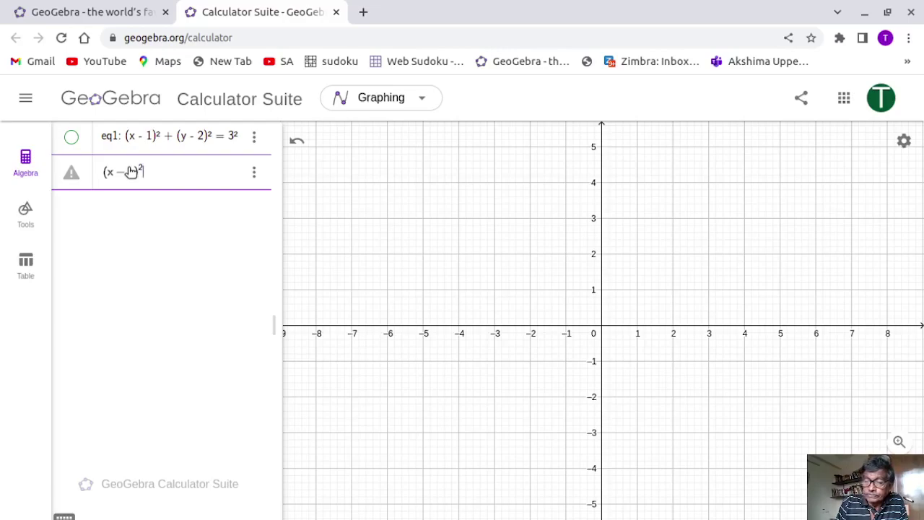
type("+")
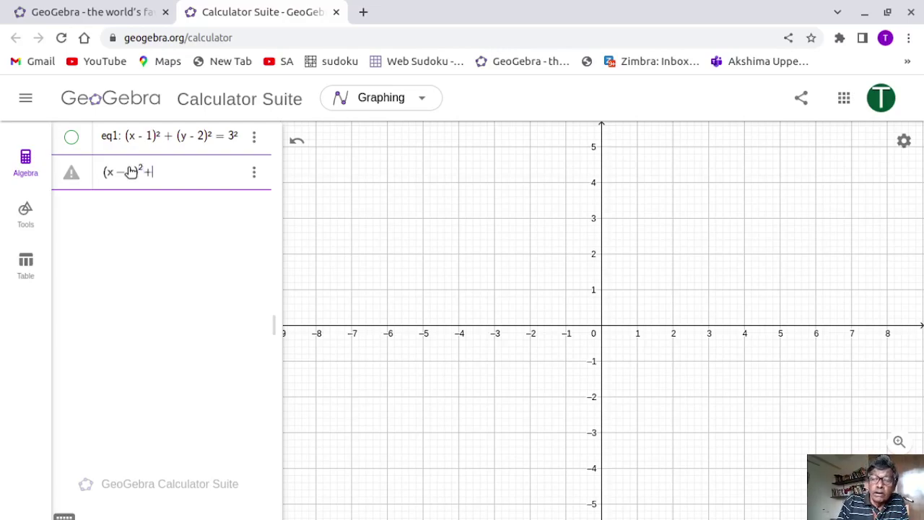
type("(y-")
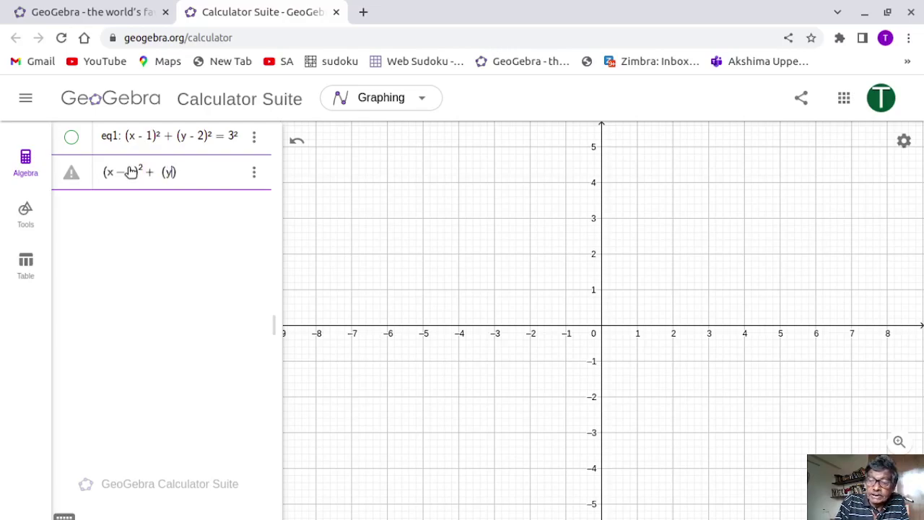
type("b")
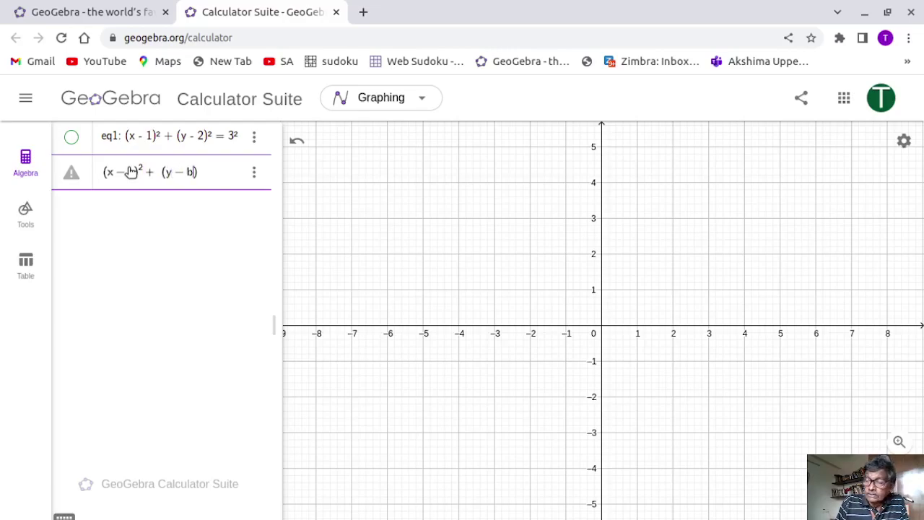
type("^2")
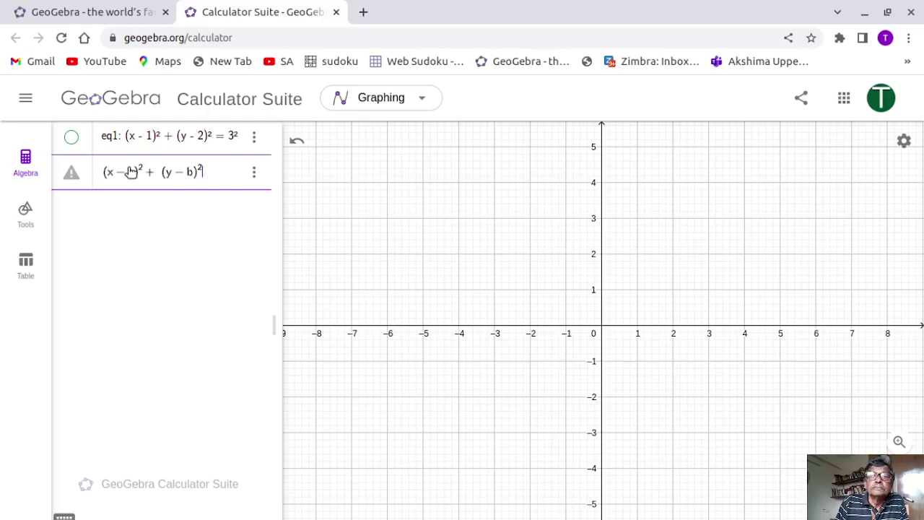
type("=")
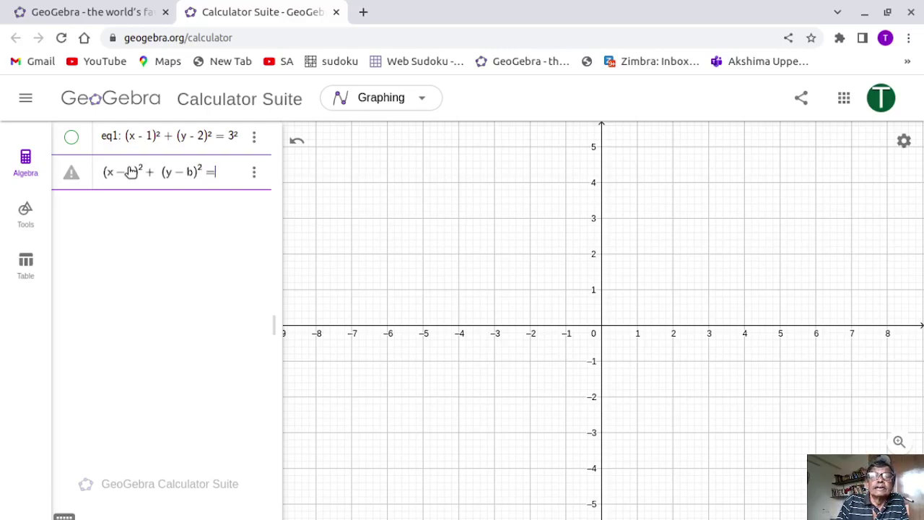
type("r")
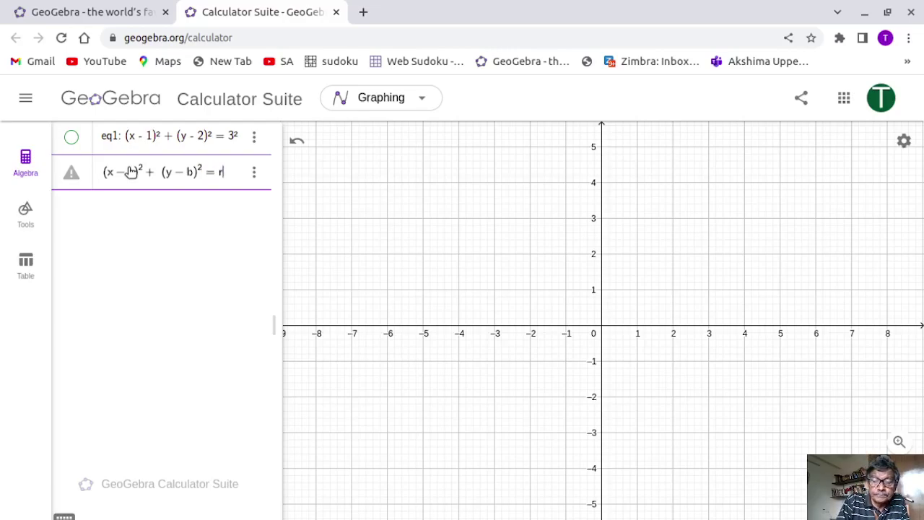
type("2")
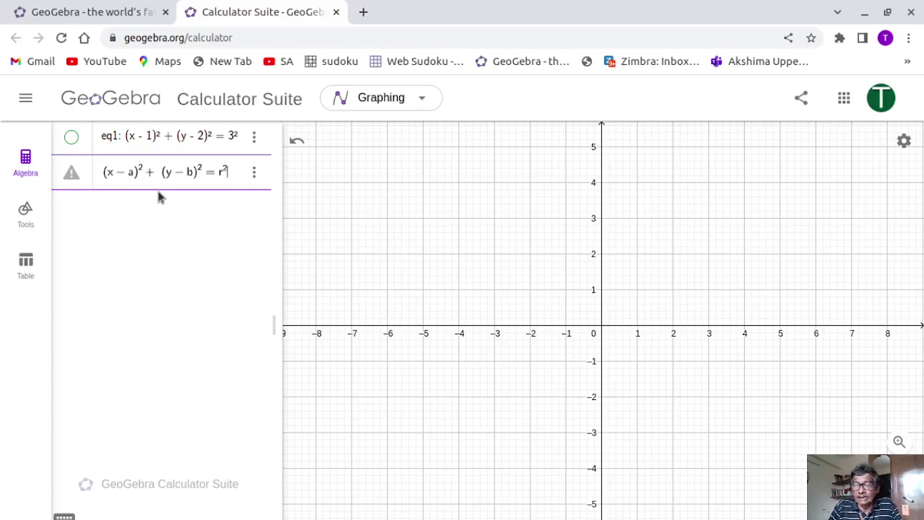
key("Return")
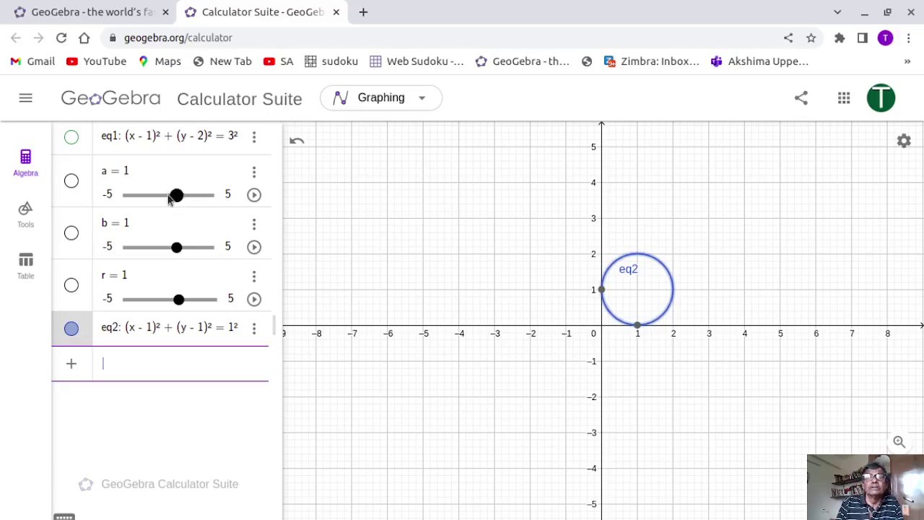
- Move the general circle's centre by setting slider a to -0.4 and slider b to -1.1
mouse_move(177, 196)
left_mouse_down()
mouse_move(154, 196)
mouse_move(189, 197)
mouse_move(144, 196)
mouse_move(200, 197)
mouse_move(169, 201)
left_mouse_up()
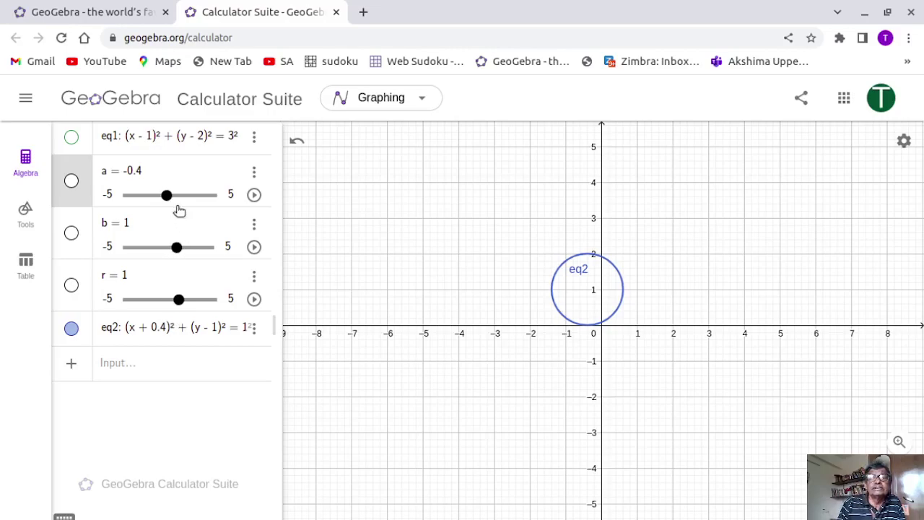
mouse_move(177, 248)
left_mouse_down()
mouse_move(204, 250)
mouse_move(145, 250)
mouse_move(179, 250)
mouse_move(163, 249)
left_mouse_up()
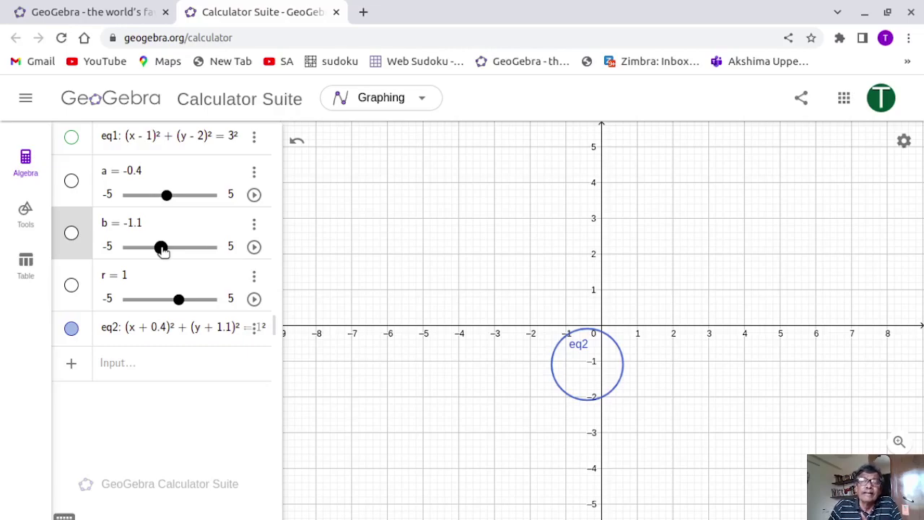
- Set the radius slider r to a minimum of 0 and an increment of 1, and close its settings
left_click(254, 279)
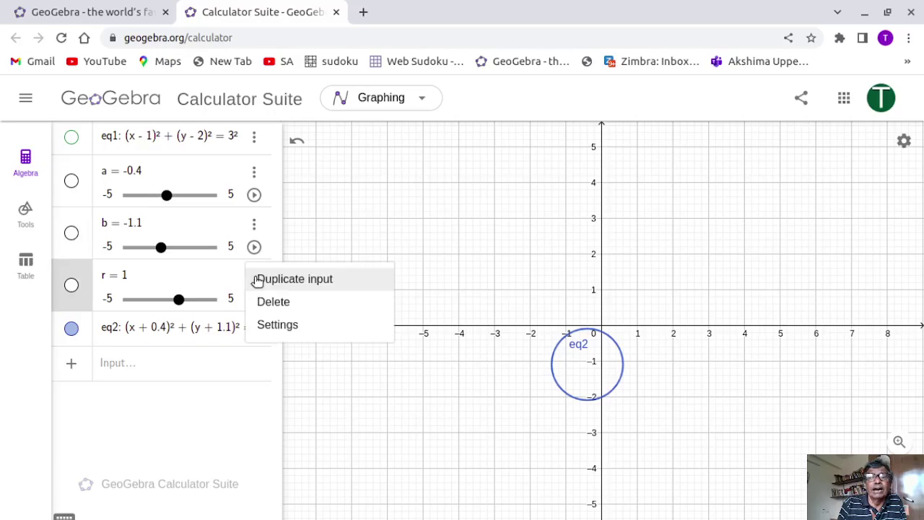
left_click(276, 325)
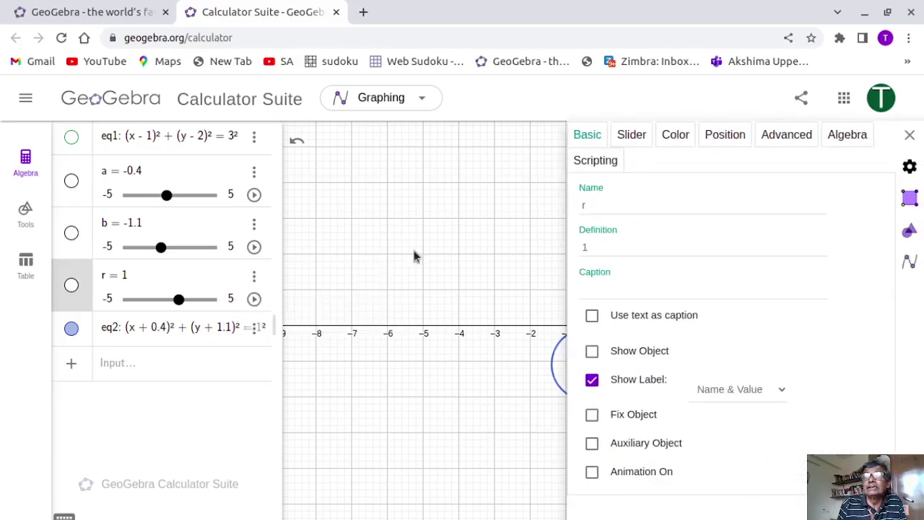
left_click(592, 204)
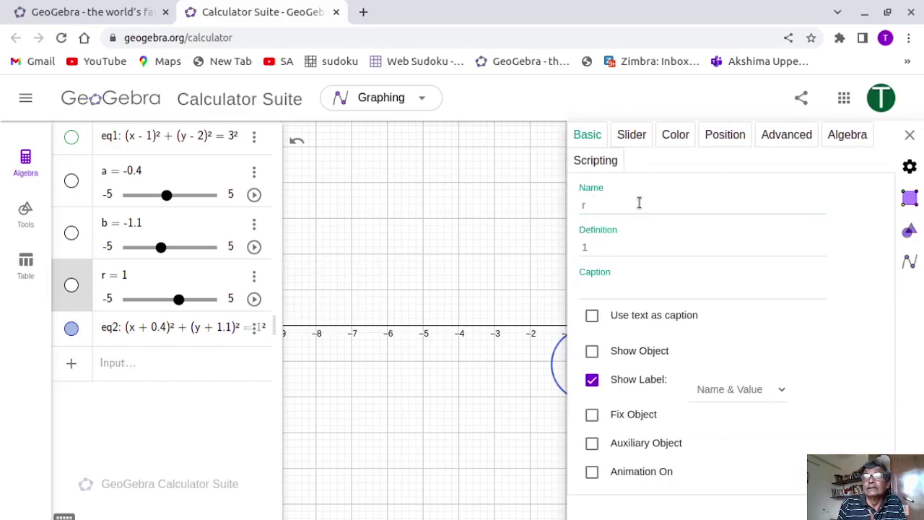
left_click(625, 145)
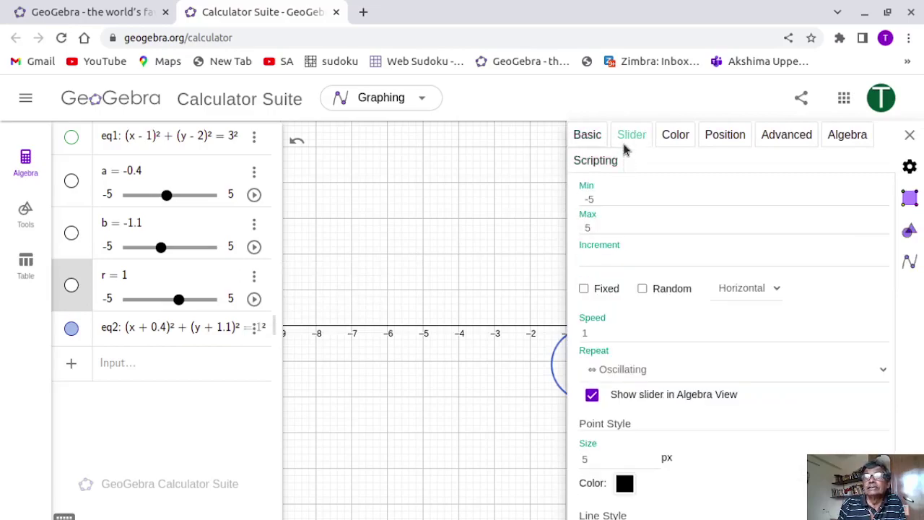
left_click(597, 199)
left_click_drag(597, 199, 578, 205)
type("0")
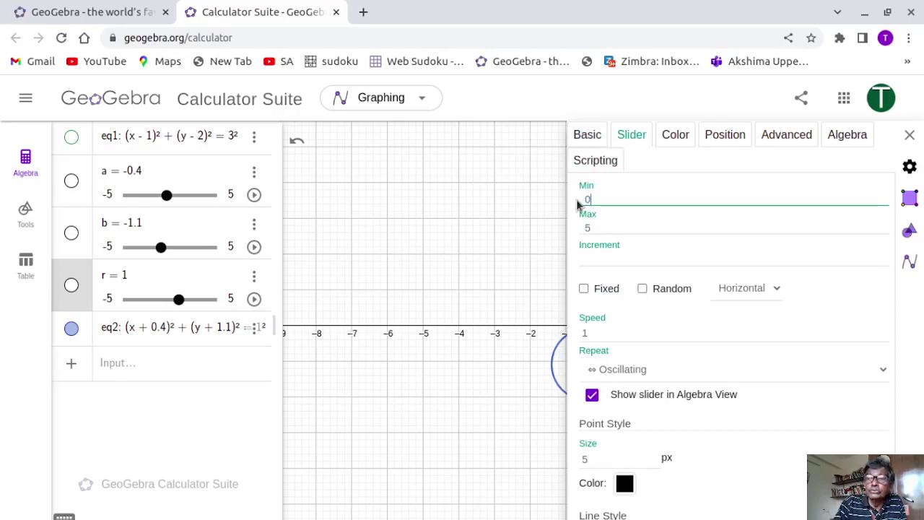
key("Return")
left_click(585, 262)
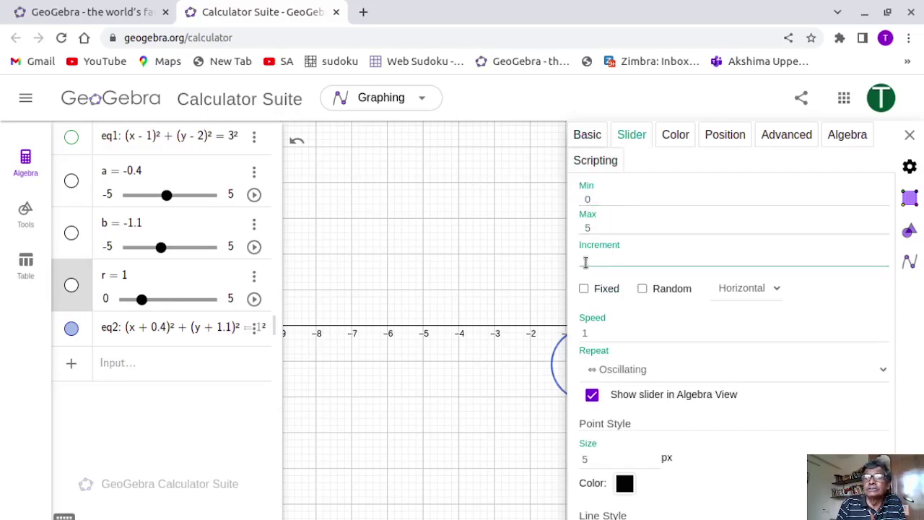
type("1")
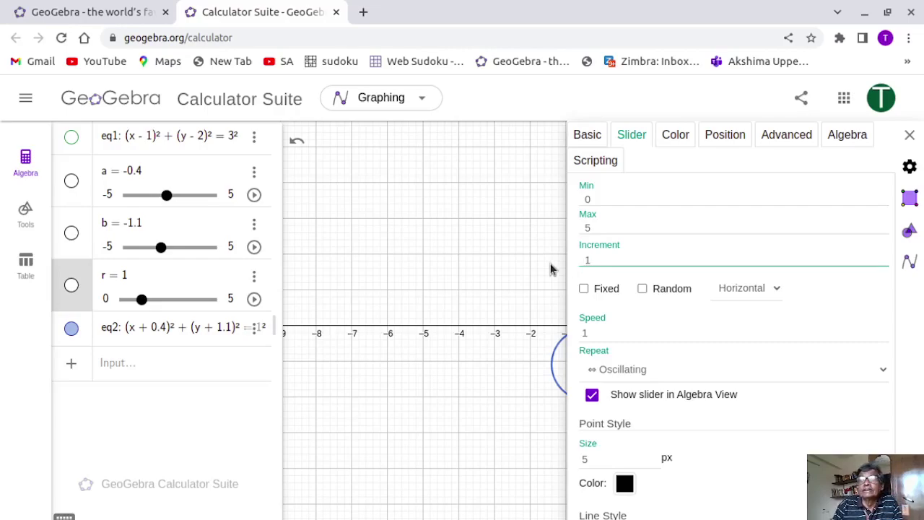
left_click(909, 135)
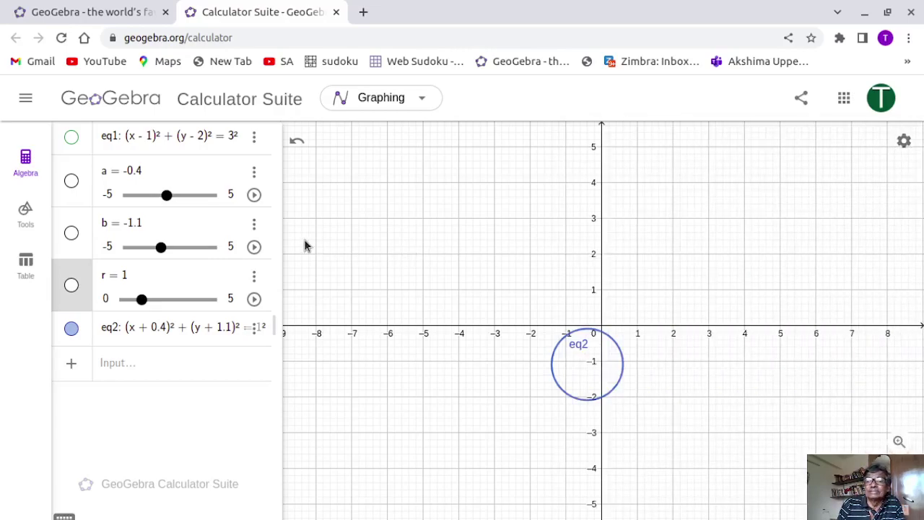
- Animate the centre sliders a and b together with the radius slider r of the general circle
left_click(254, 195)
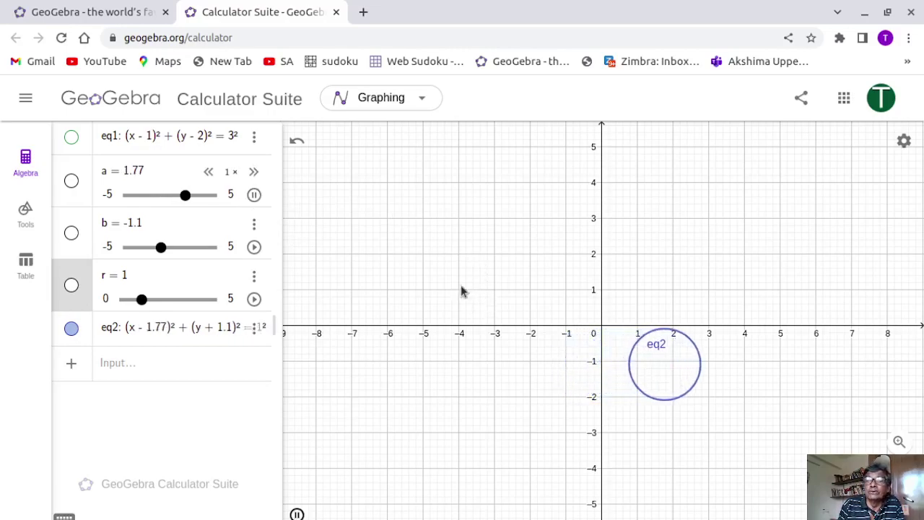
left_click(254, 248)
left_click_drag(275, 256, 287, 256)
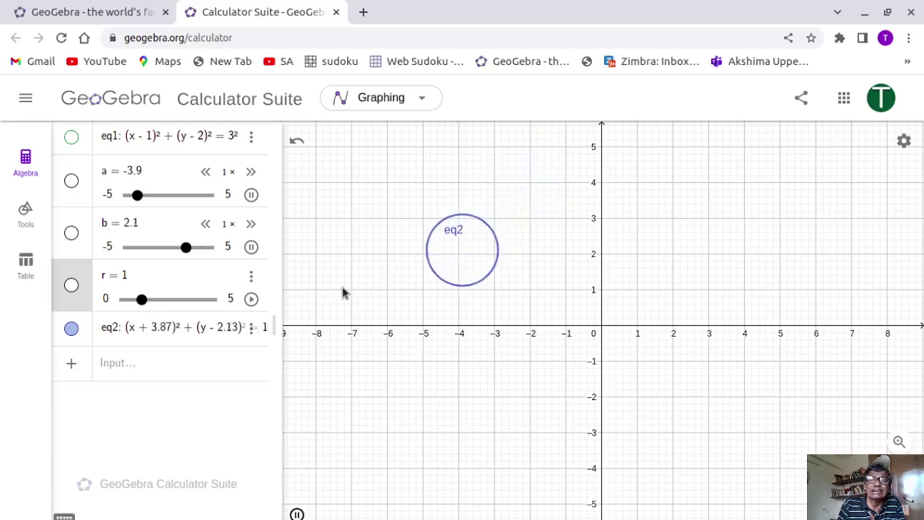
left_click(251, 299)
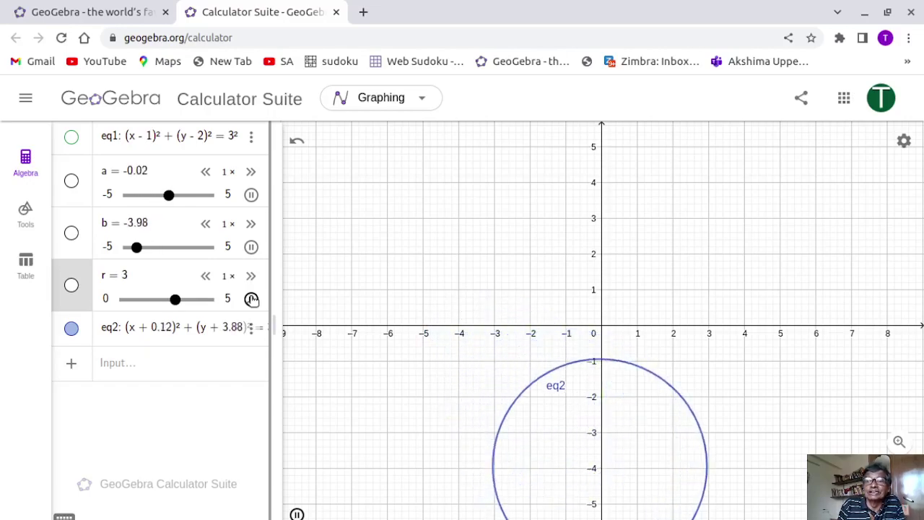
left_click(252, 299)
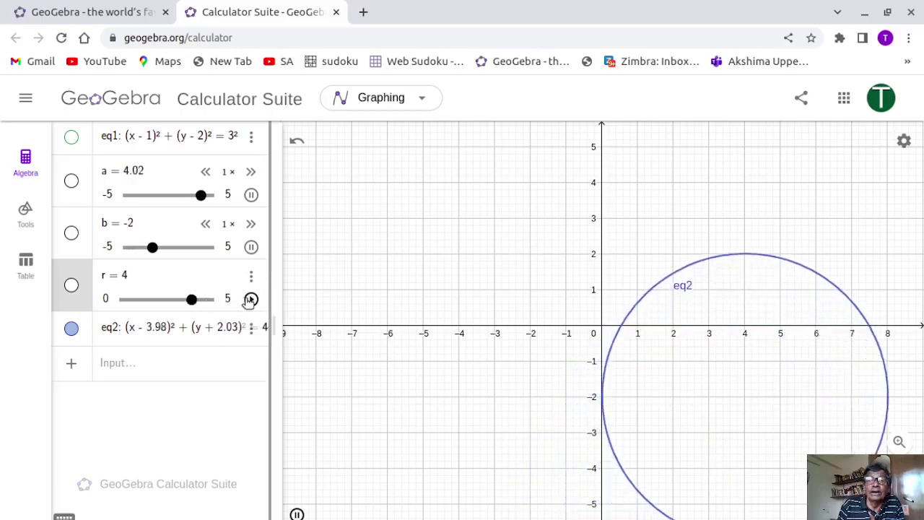
left_click(252, 299)
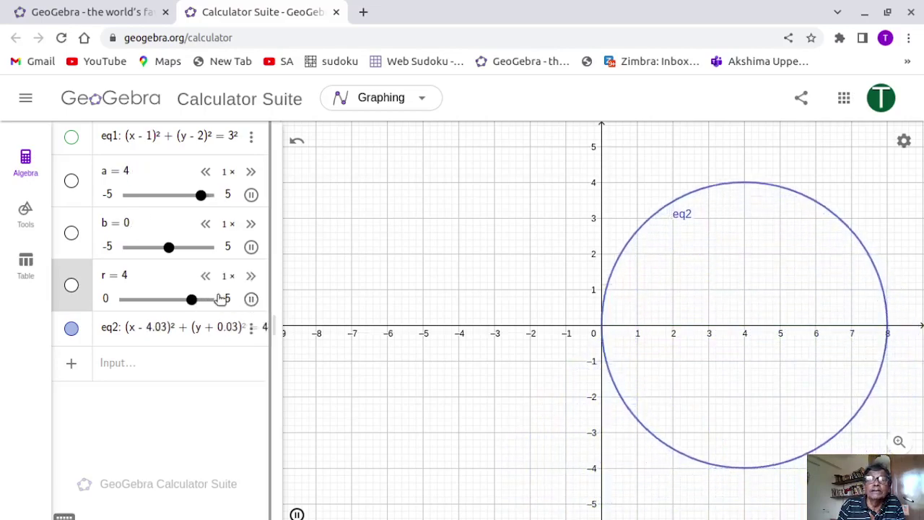
- Stop the radius animation, set slider r to 2, and stop the animations of sliders a and b
left_click_drag(209, 300, 178, 300)
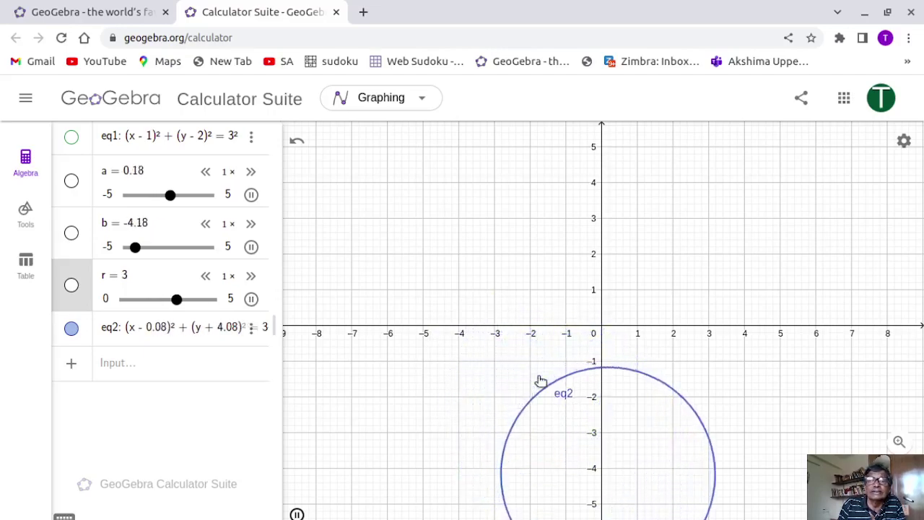
left_click(251, 298)
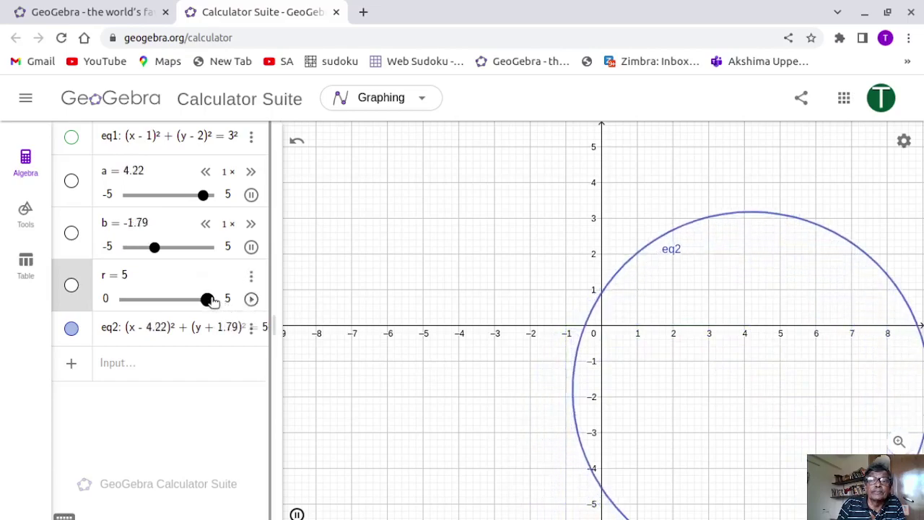
left_click_drag(208, 300, 160, 300)
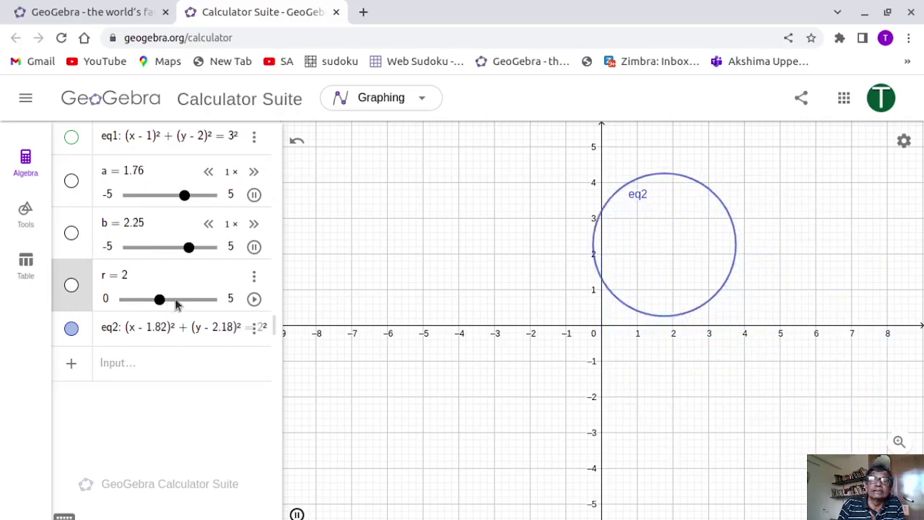
left_click(246, 377)
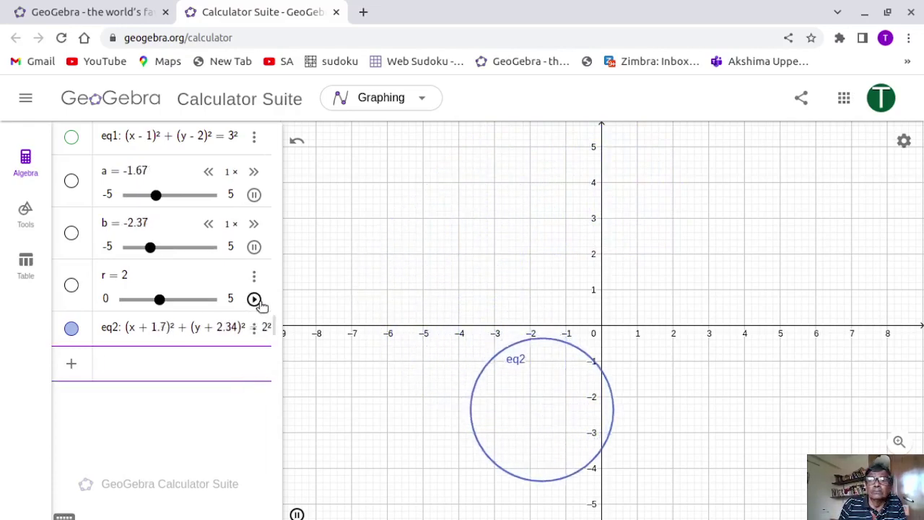
left_click(253, 246)
left_click(253, 195)
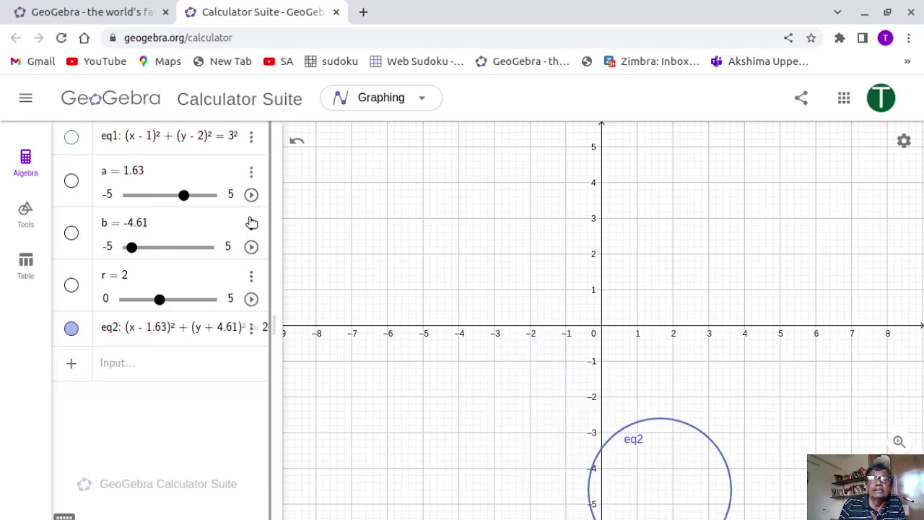
- Turn on the trace for the general circle eq2 and close its settings
left_click(251, 278)
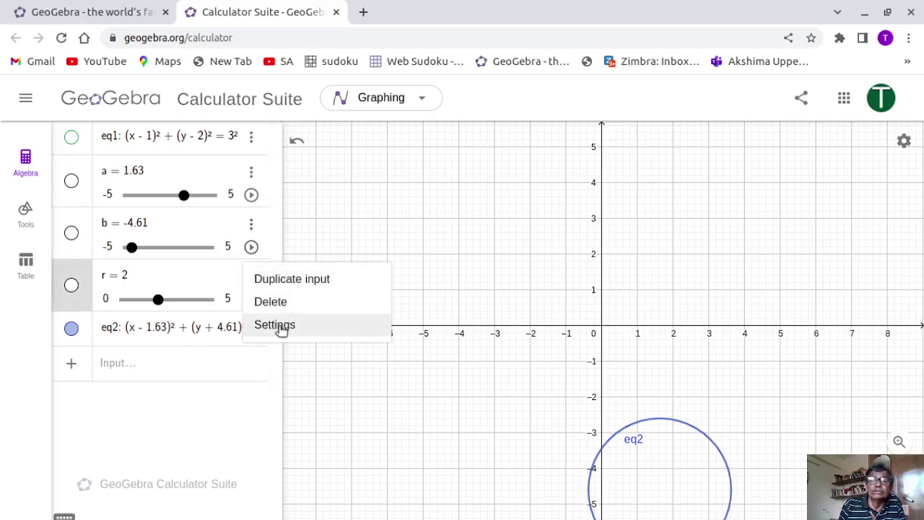
left_click(278, 326)
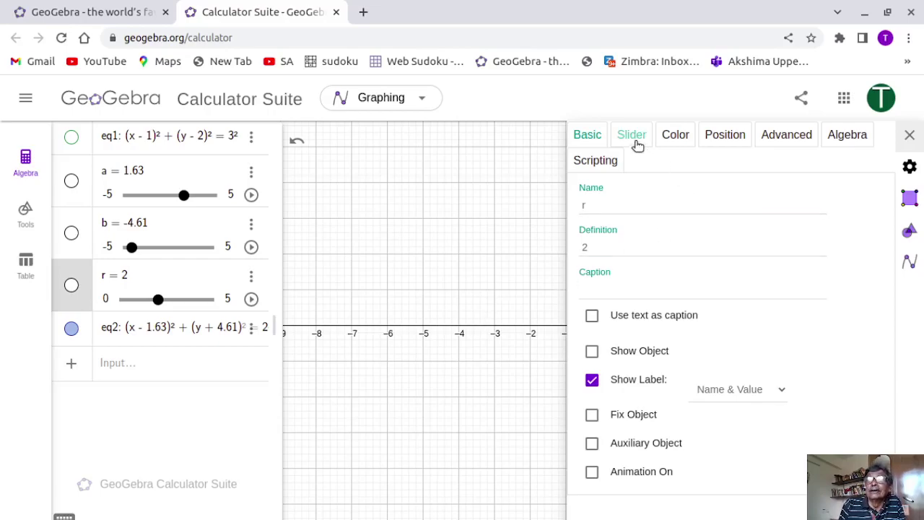
left_click(252, 328)
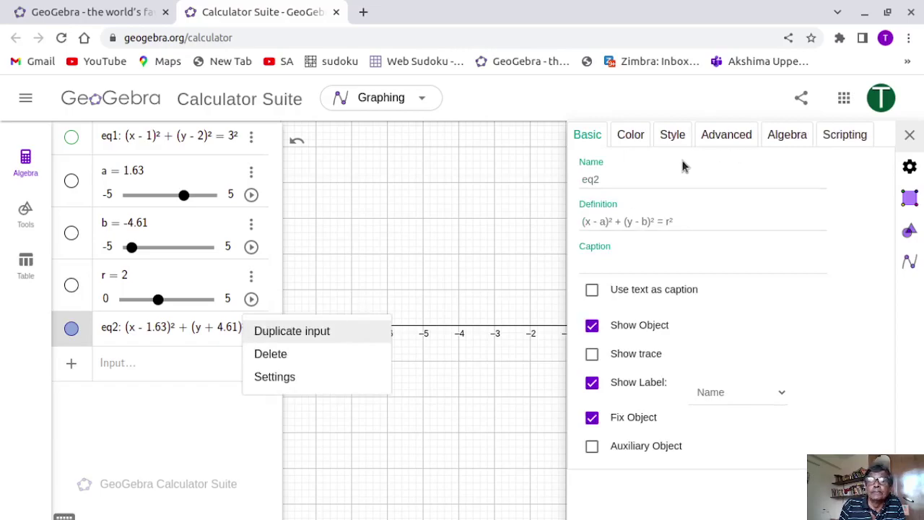
left_click(590, 355)
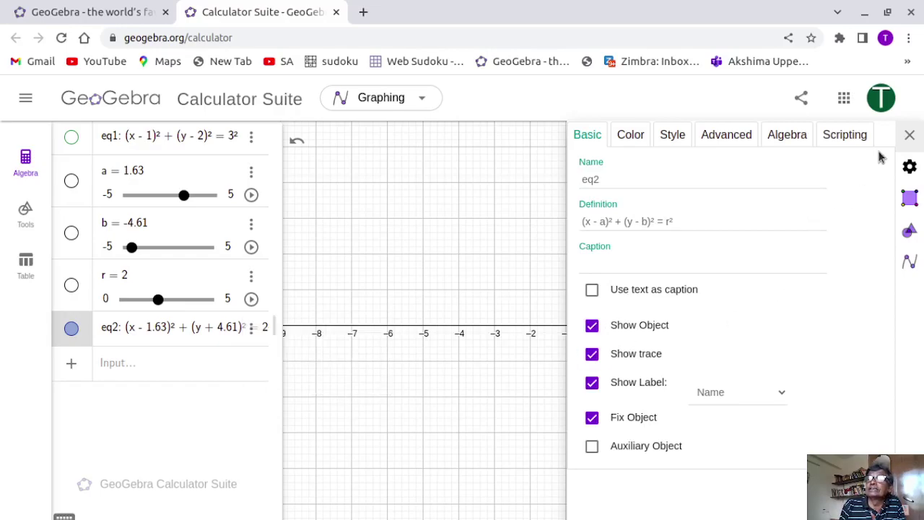
left_click(910, 136)
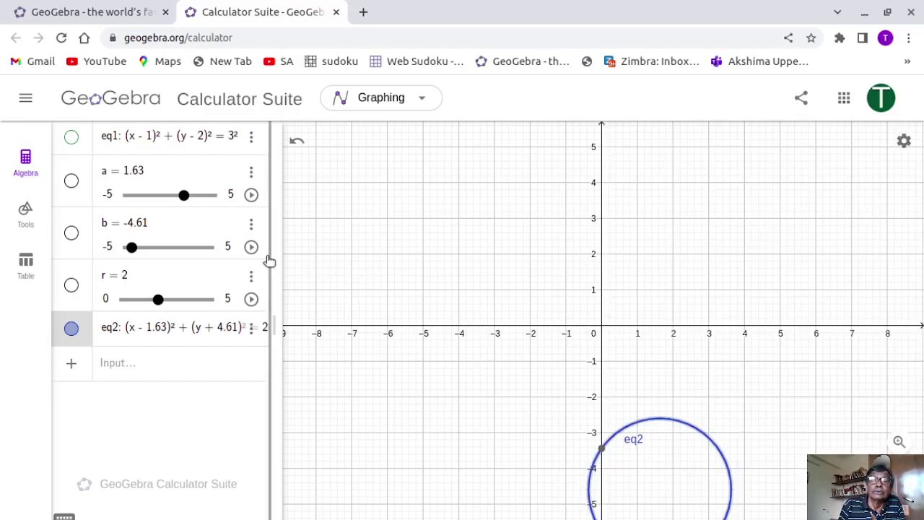
- Animate the radius slider r so the general circle traces concentric circles on a zoomed-out graph
left_click(251, 299)
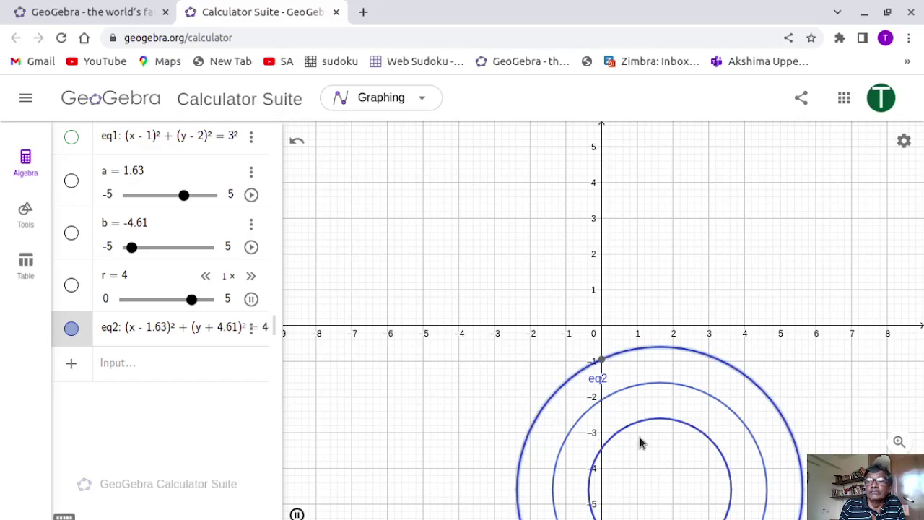
scroll(661, 372, "down", 10)
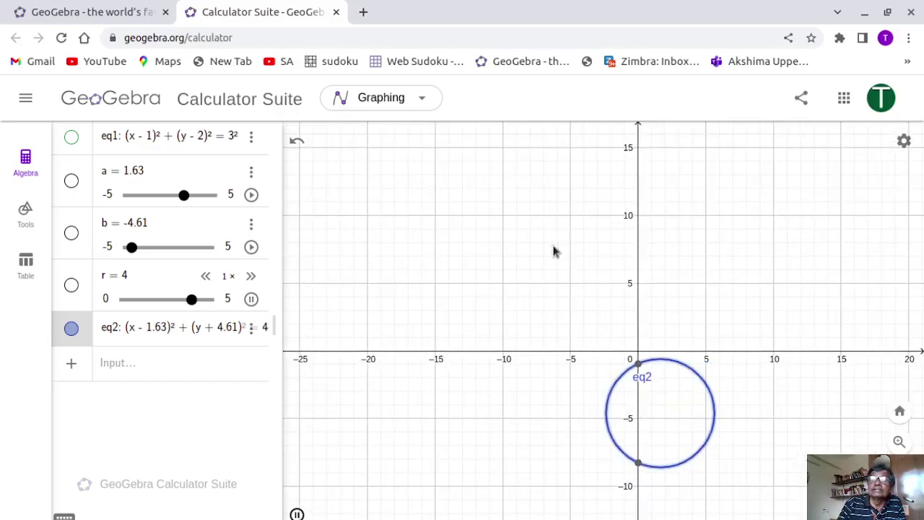
scroll(552, 250, "up", 6)
scroll(553, 251, "down", 8)
scroll(553, 251, "down", 5)
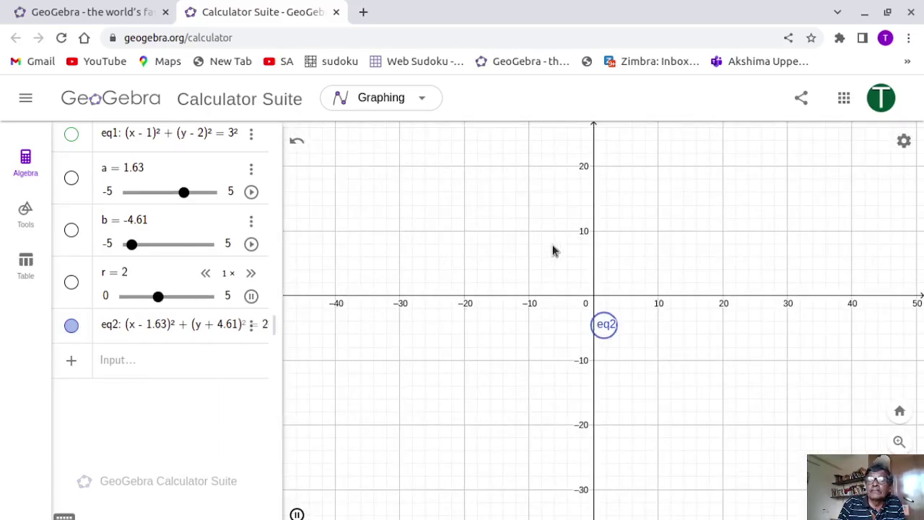
right_click(553, 251)
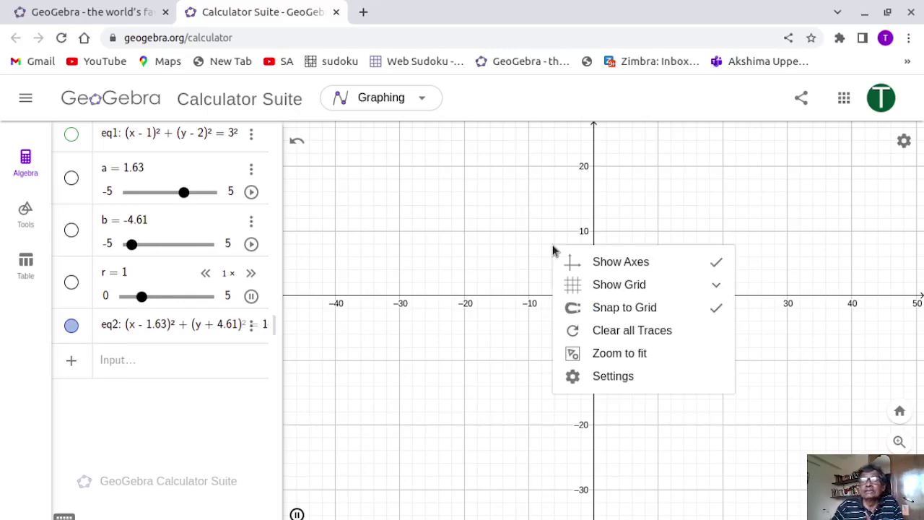
left_click(707, 428)
left_click_drag(684, 406, 596, 392)
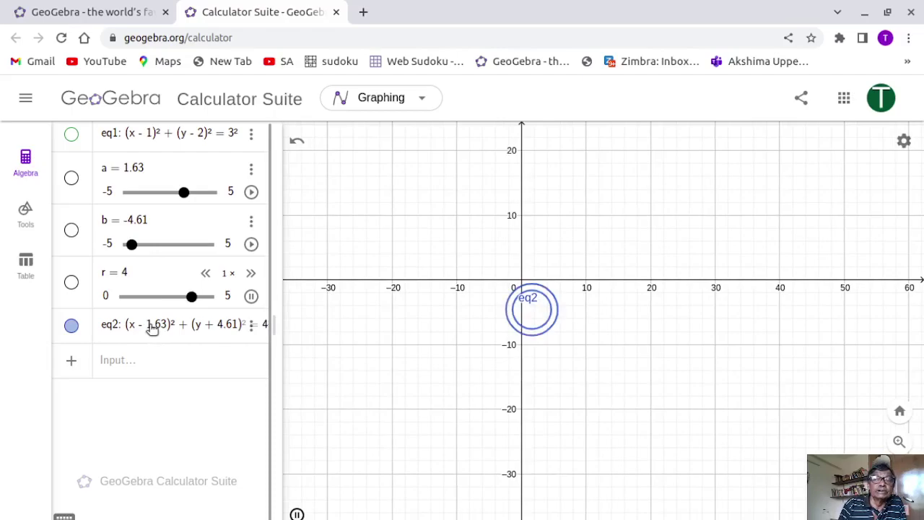
left_click_drag(266, 346, 325, 385)
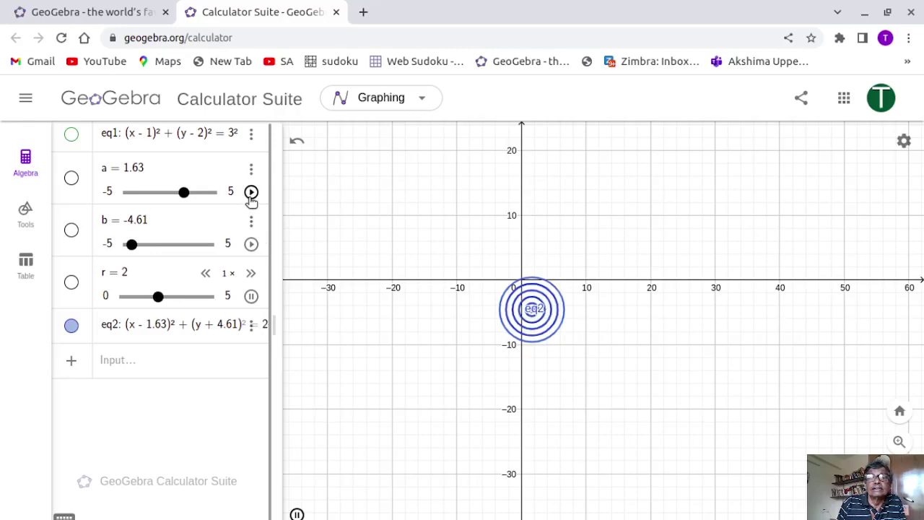
- Animate slider a alongside r to trace the moving circle, stop both animations, and clear the drawn traces by shifting the graph
left_click(251, 192)
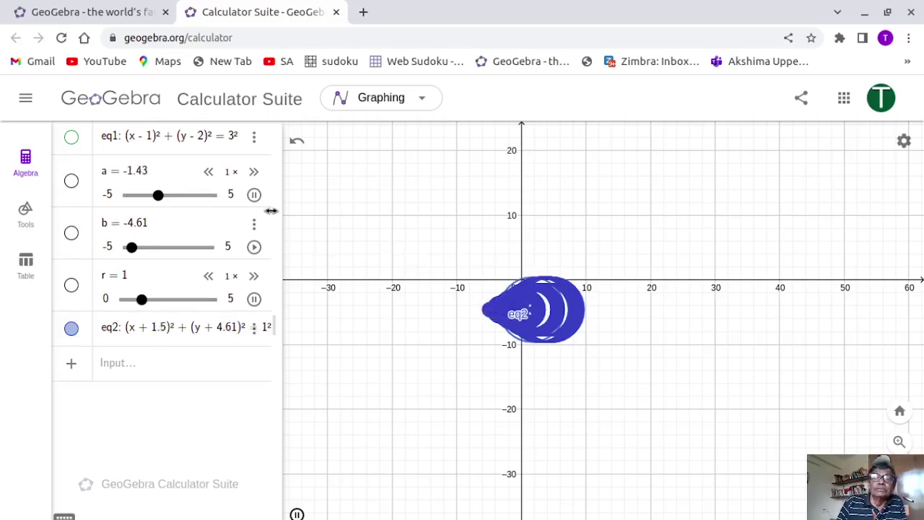
left_click(253, 194)
left_click(253, 299)
left_click_drag(416, 258, 416, 275)
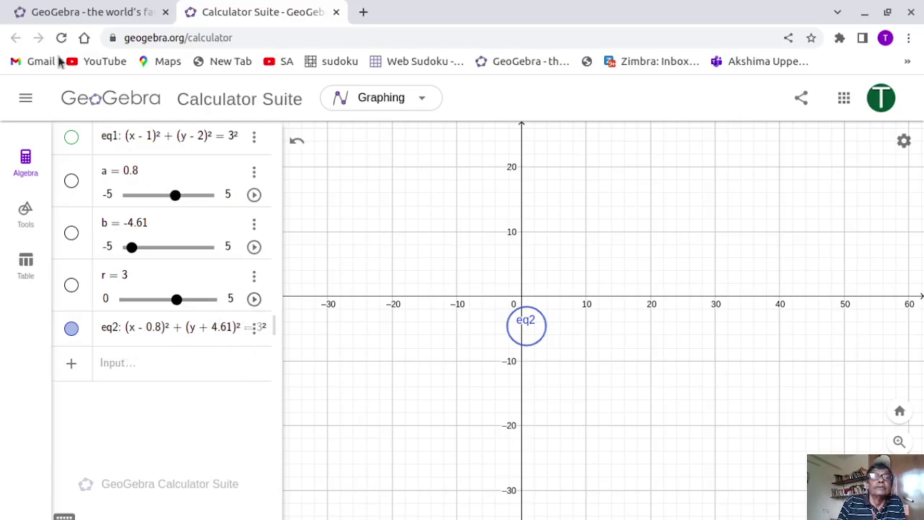
- Clear the entire construction without saving it
left_click(29, 99)
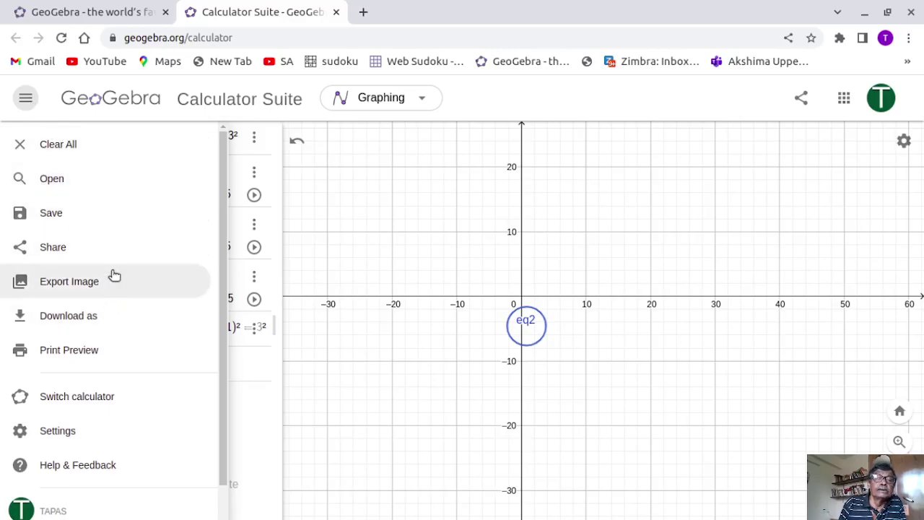
left_click(82, 150)
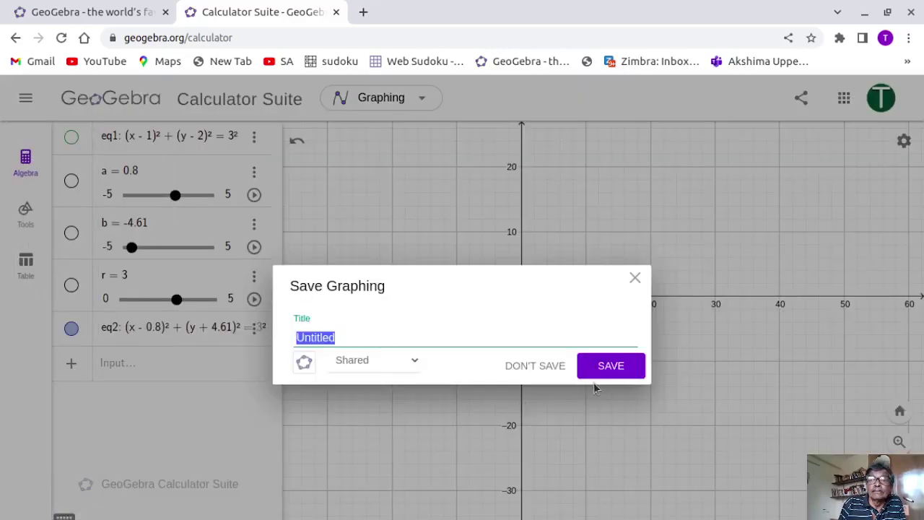
left_click(556, 368)
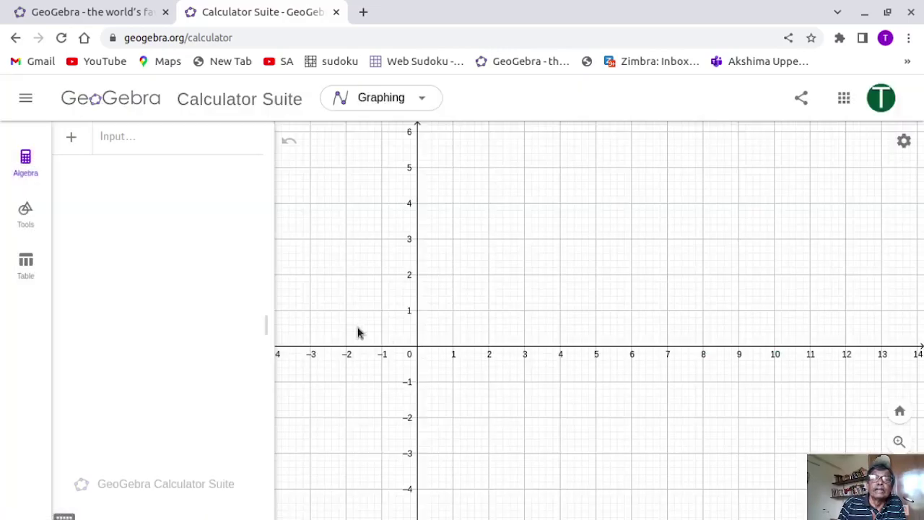
- Graph the general ellipse equation (x/a)² + (y/b)² = 1 with sliders for a and b
left_click(177, 153)
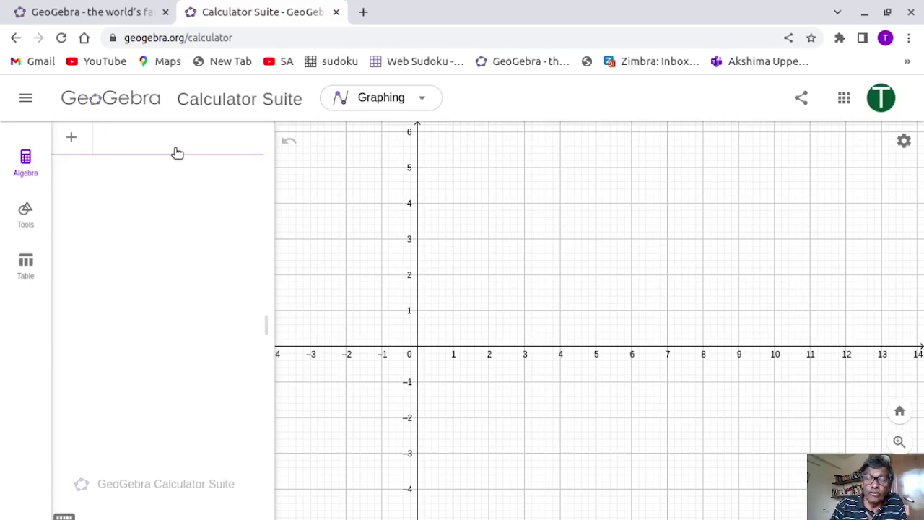
type("(")
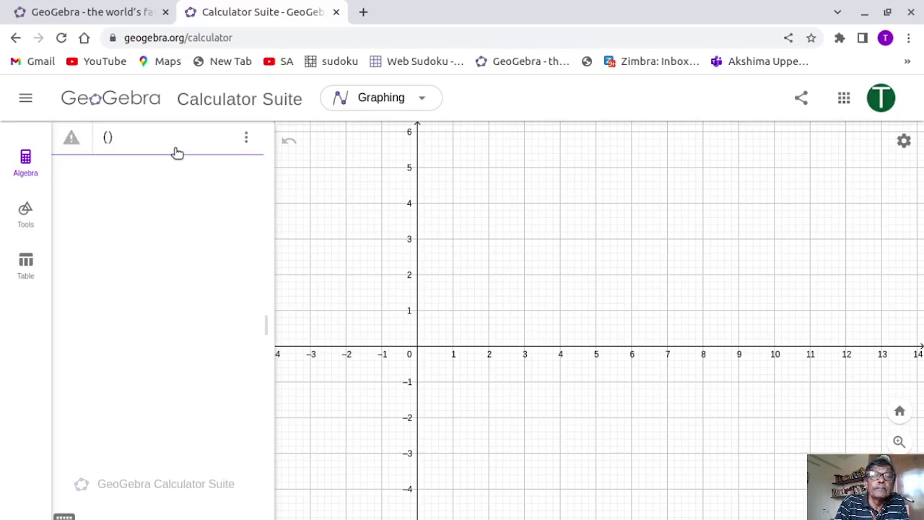
type("x")
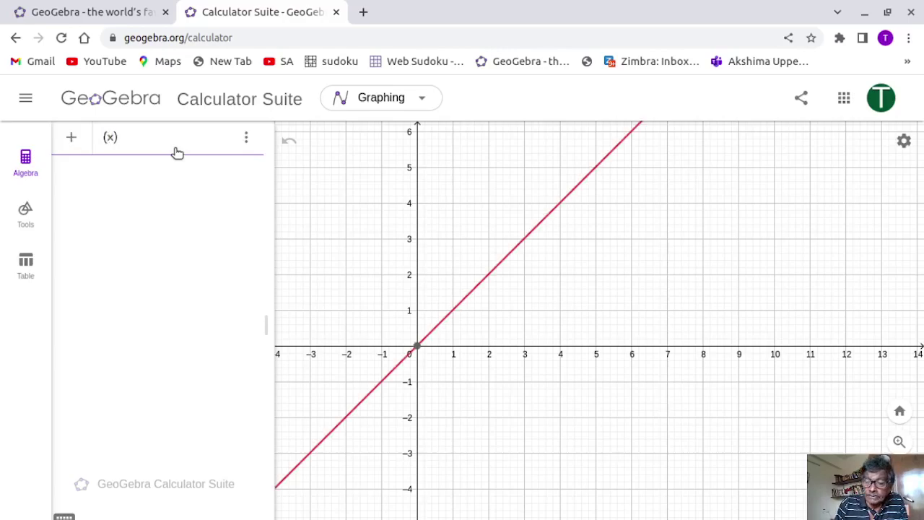
type("/a")
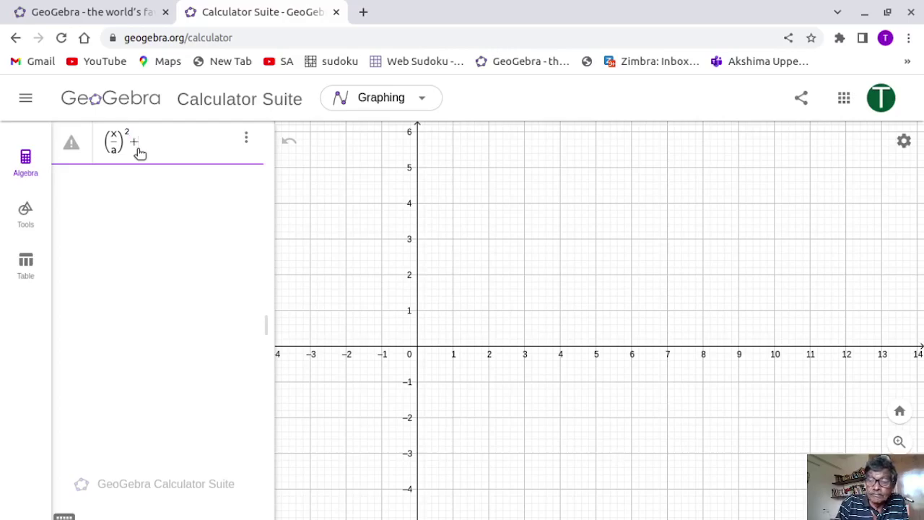
type("(")
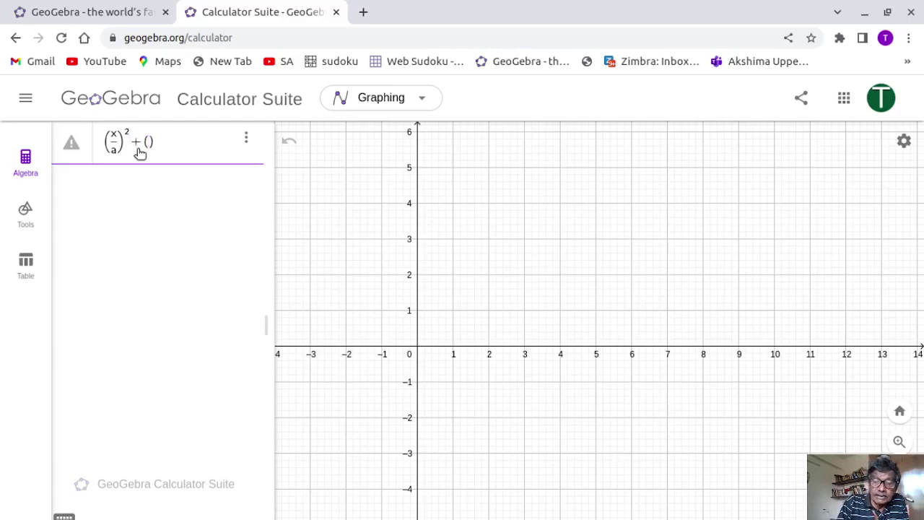
type("y/b")
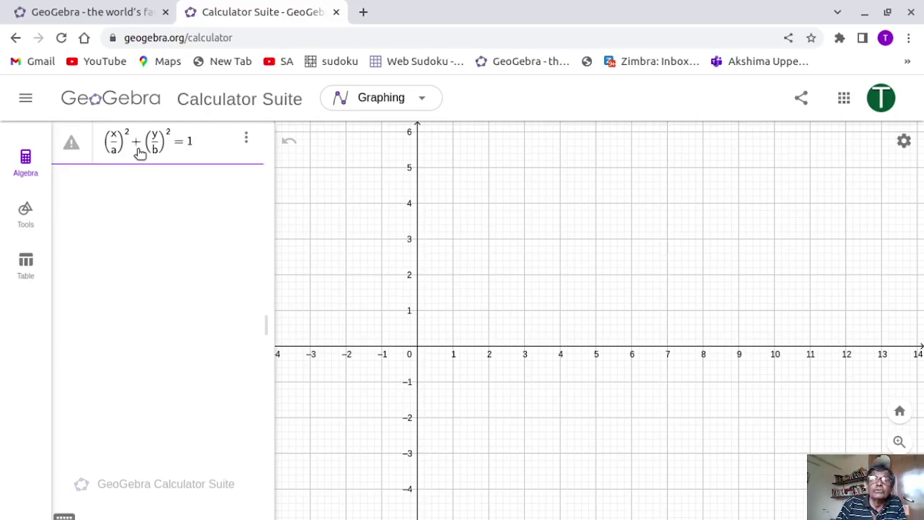
key("Return")
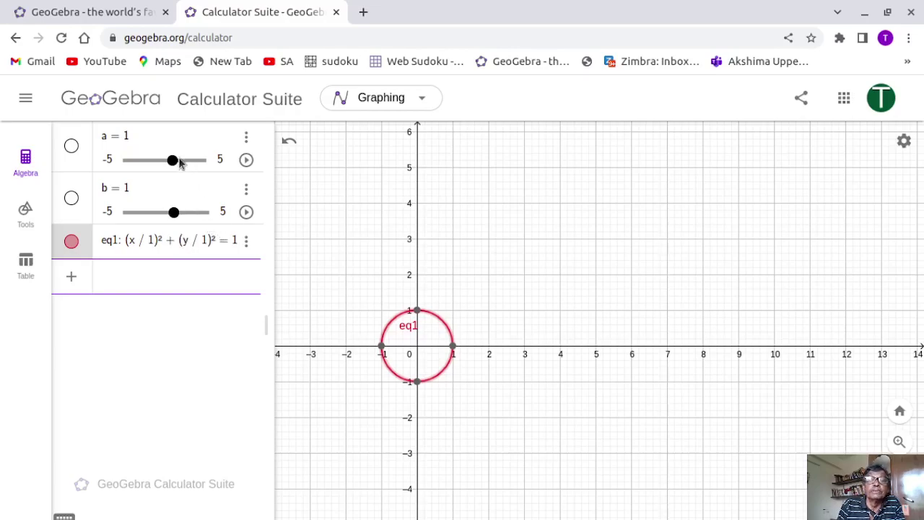
- Reshape the ellipse by setting slider a to 3.5 and slider b to -1.3
left_click_drag(173, 162, 196, 171)
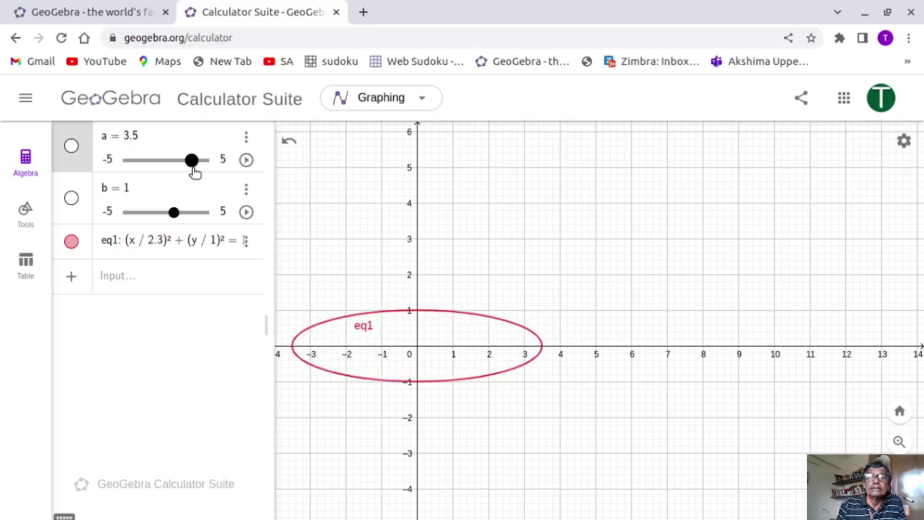
mouse_move(174, 215)
left_mouse_down()
mouse_move(138, 215)
mouse_move(158, 215)
left_mouse_up()
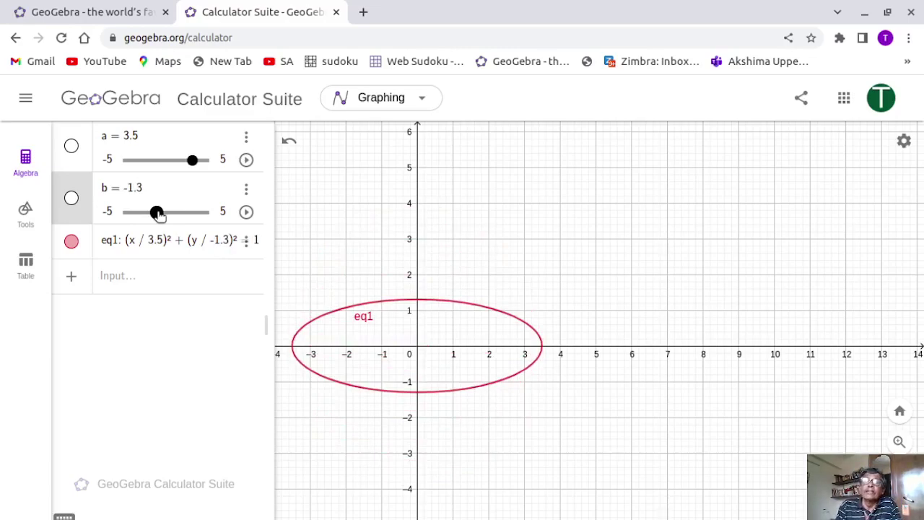
- Animate sliders a and b together so the ellipse keeps changing shape, with the graph's origin near the view's center
left_click(246, 159)
left_click(246, 211)
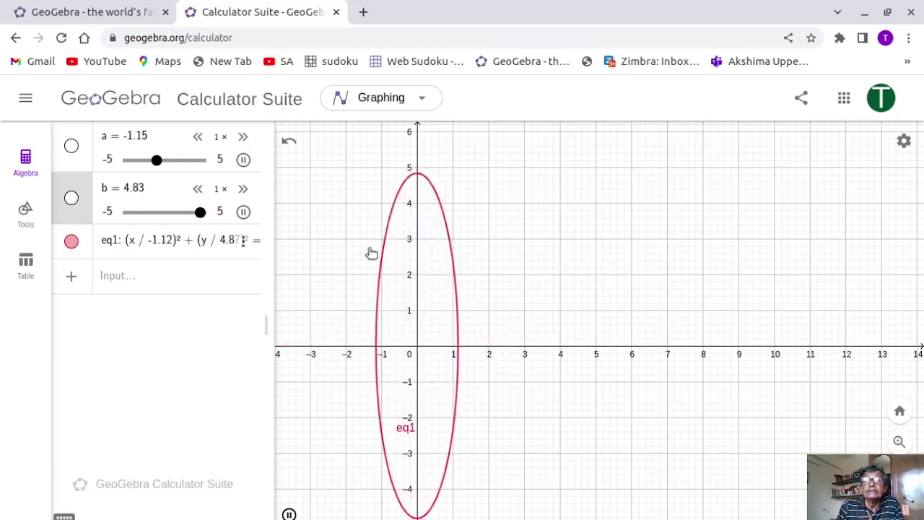
left_click_drag(371, 253, 549, 246)
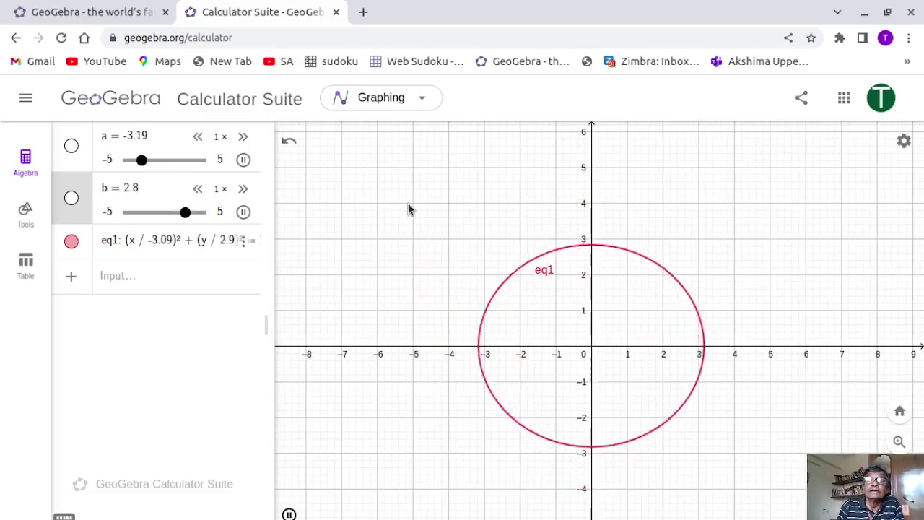
- Turn on the trace for the ellipse eq1, let it draw, and stop the animations of sliders b and a
left_click(245, 240)
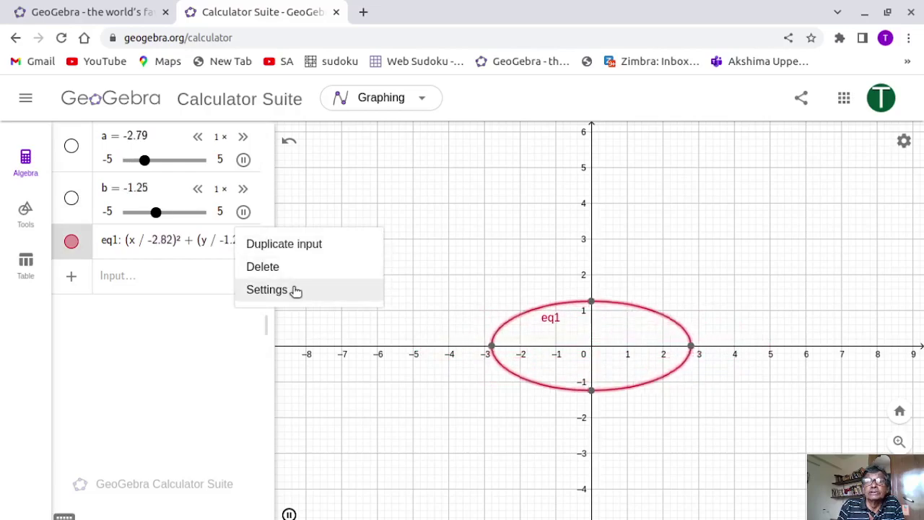
left_click(267, 290)
left_click(591, 355)
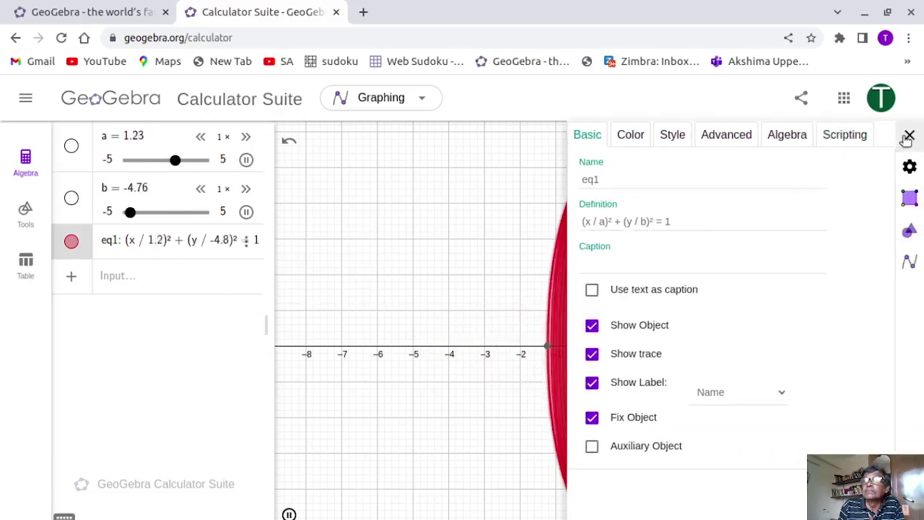
left_click(908, 136)
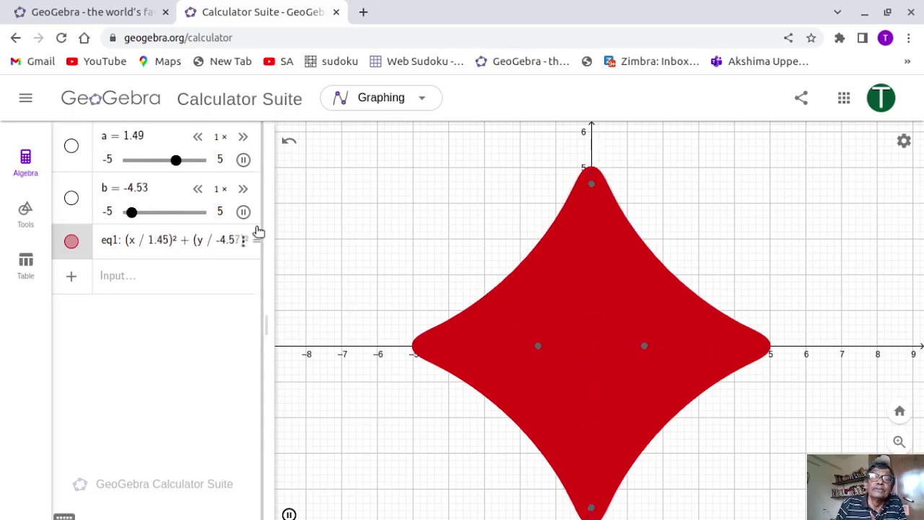
left_click(243, 212)
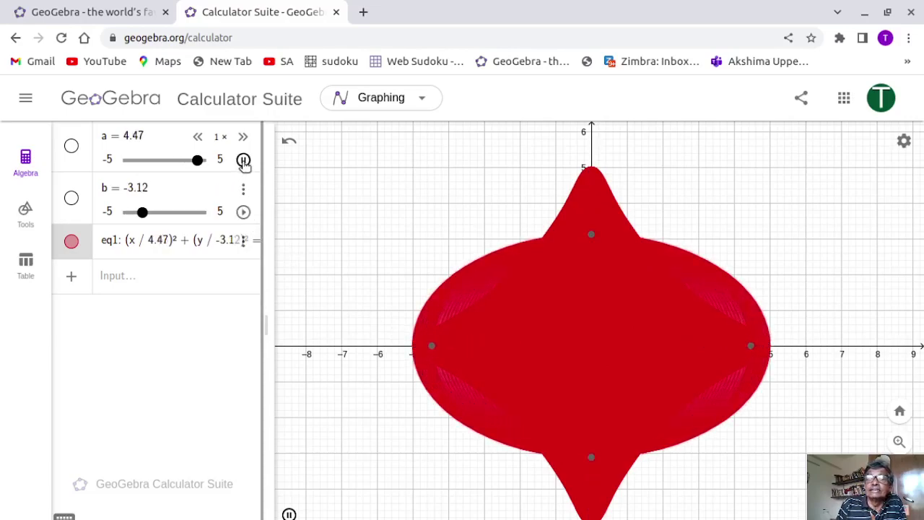
left_click(244, 160)
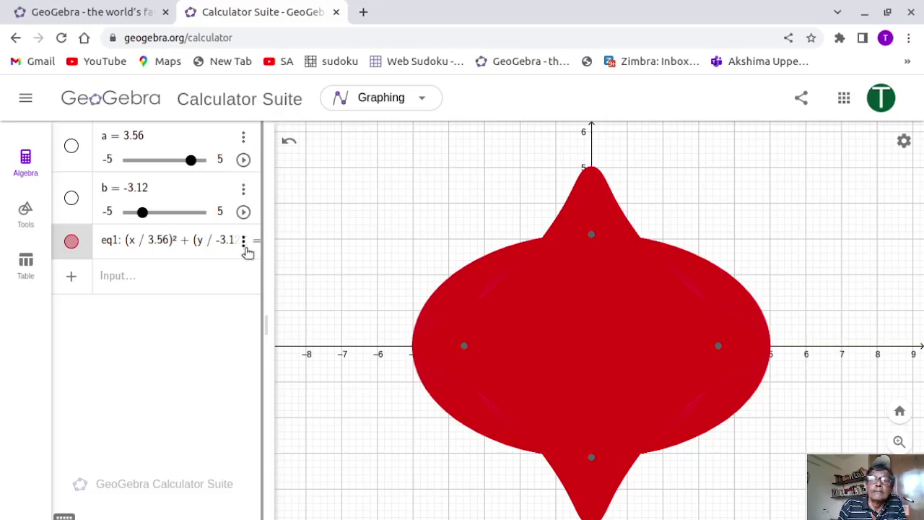
- Try to set the increment of slider a to 1
left_click(243, 136)
left_click(300, 187)
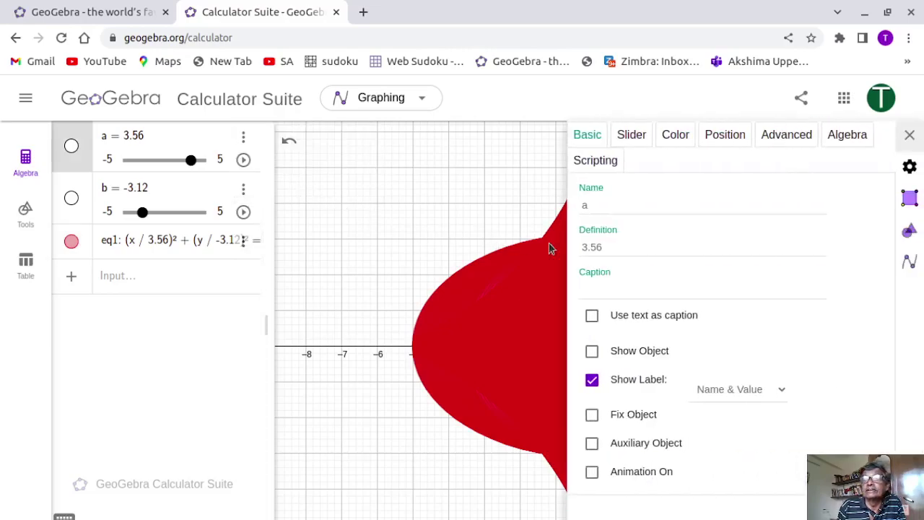
left_click(636, 137)
left_click(595, 261)
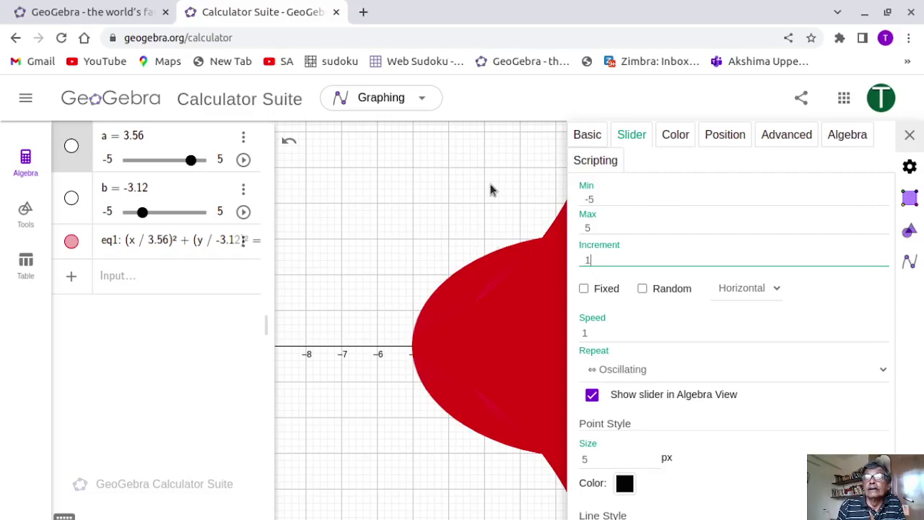
- Set the increment of slider b to 1 and close its settings
left_click(244, 193)
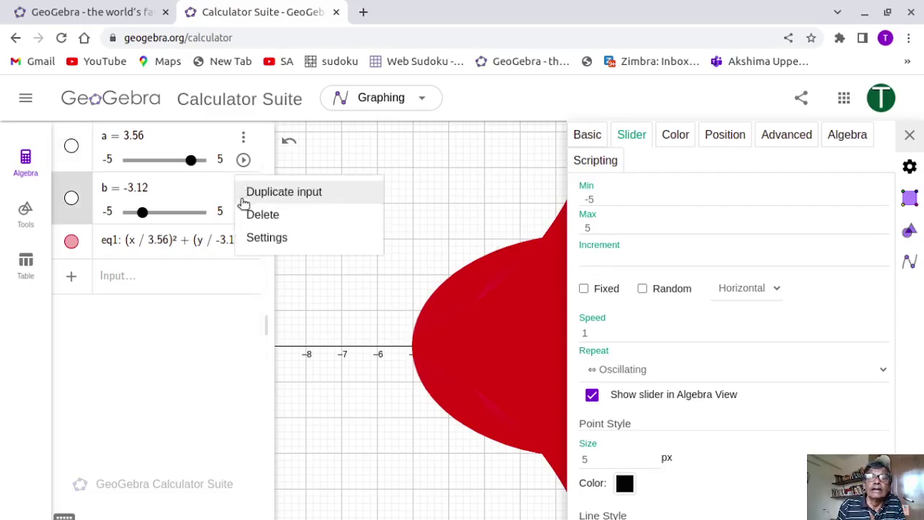
left_click(267, 241)
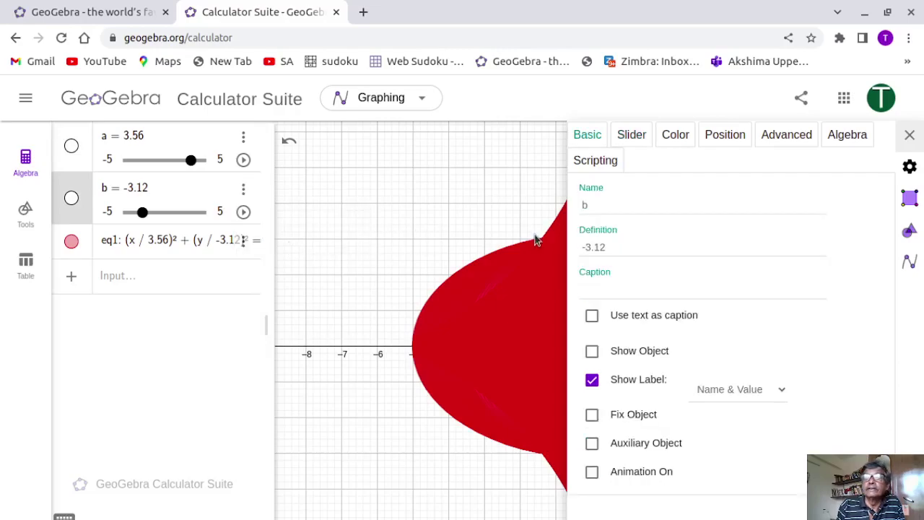
left_click(631, 137)
left_click(589, 260)
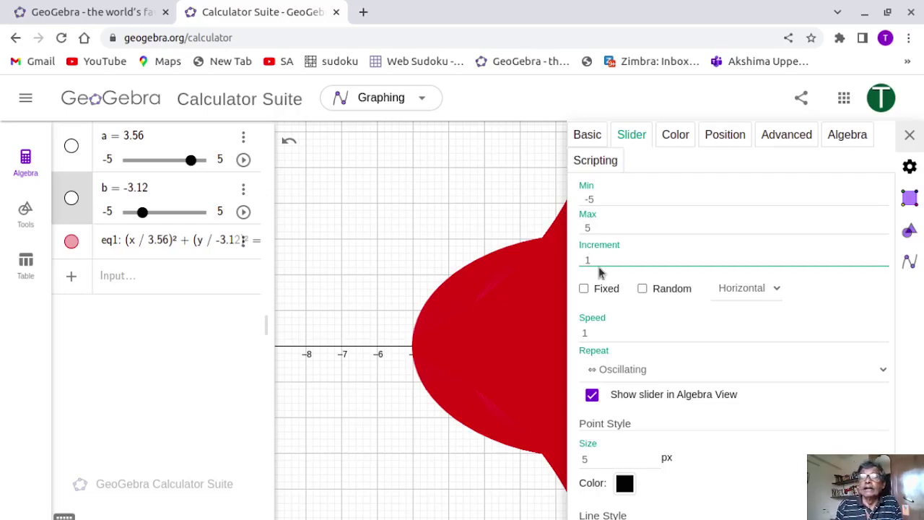
left_click(909, 137)
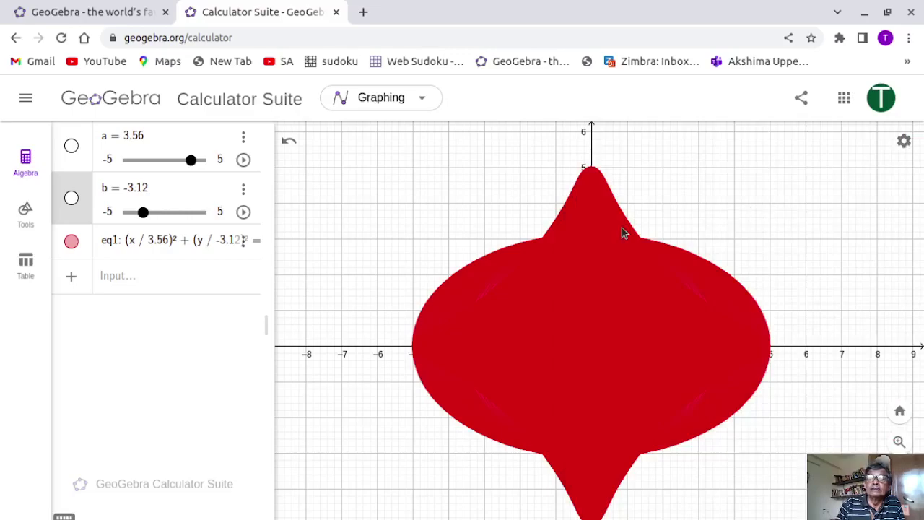
- Clear the drawn traces by rescaling the graph, and run both slider animations to trace the ellipse before stopping them
scroll(623, 232, "down", 5)
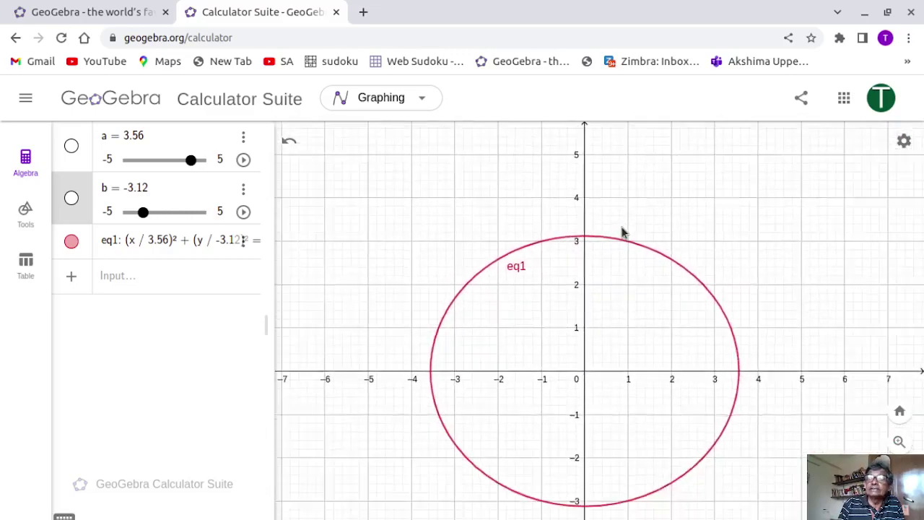
scroll(622, 232, "up", 1)
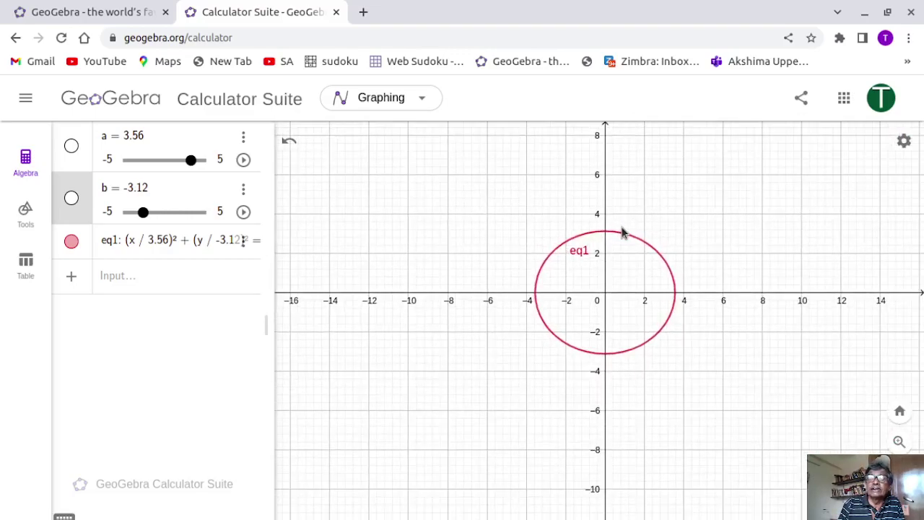
left_click(244, 161)
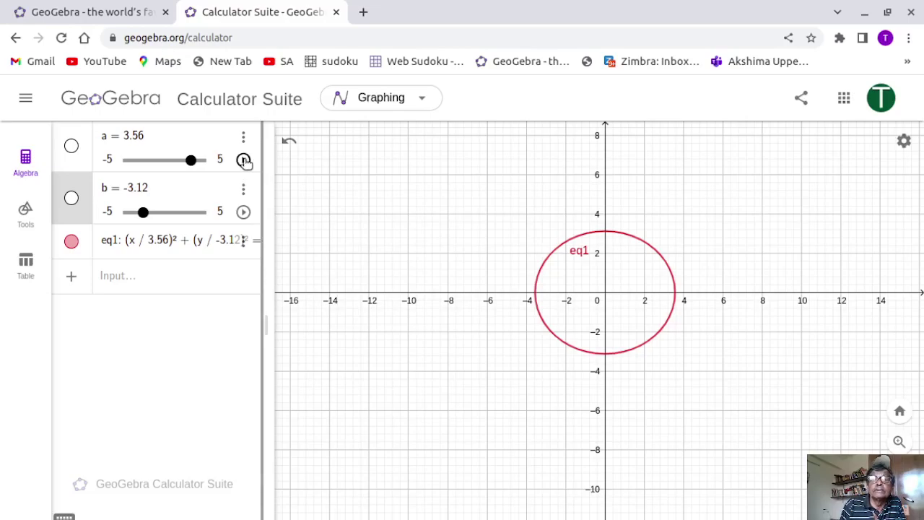
left_click(243, 211)
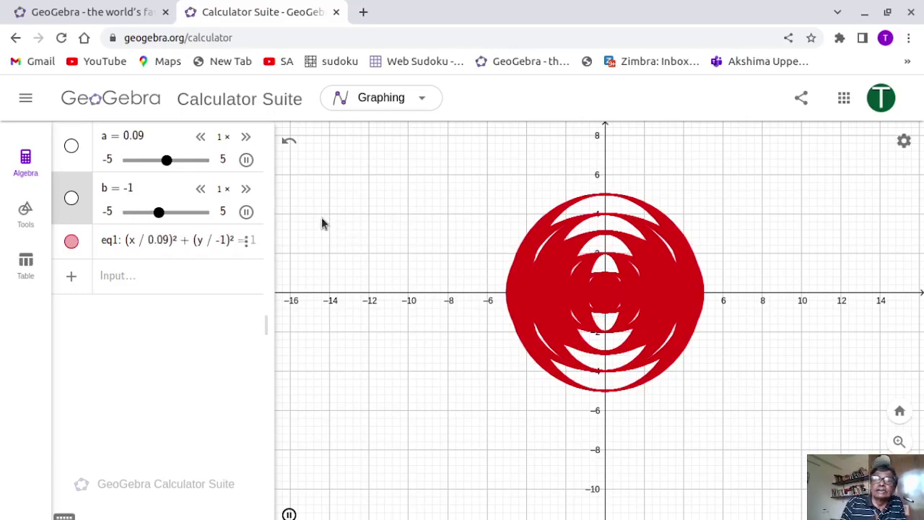
left_click(246, 159)
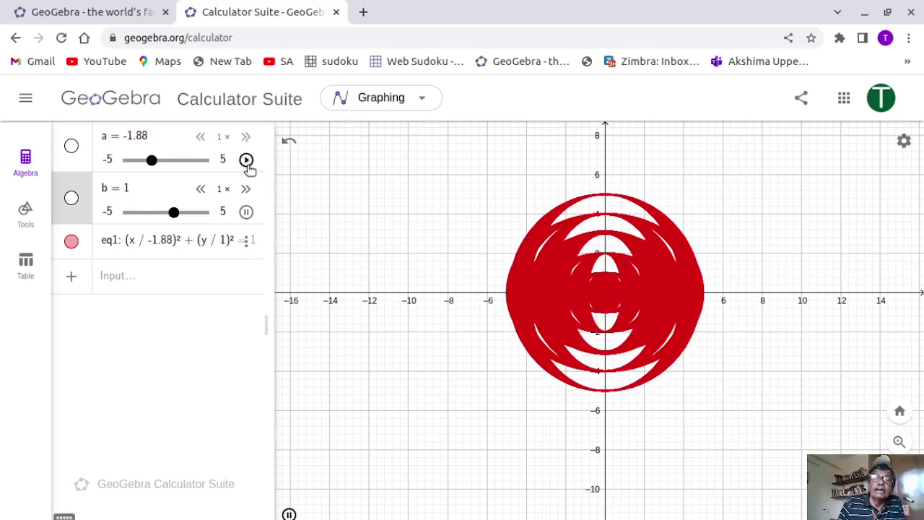
left_click(246, 213)
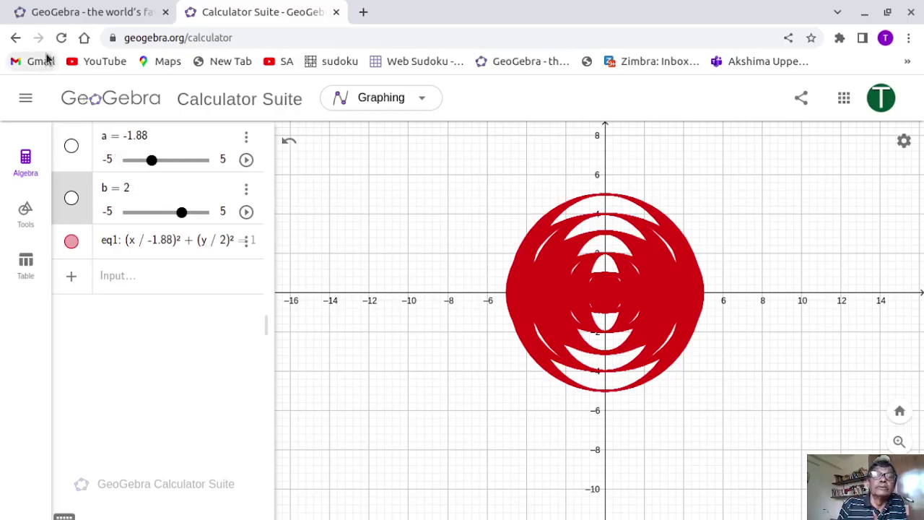
- Clear the ellipse construction and its sliders without saving
left_click(28, 103)
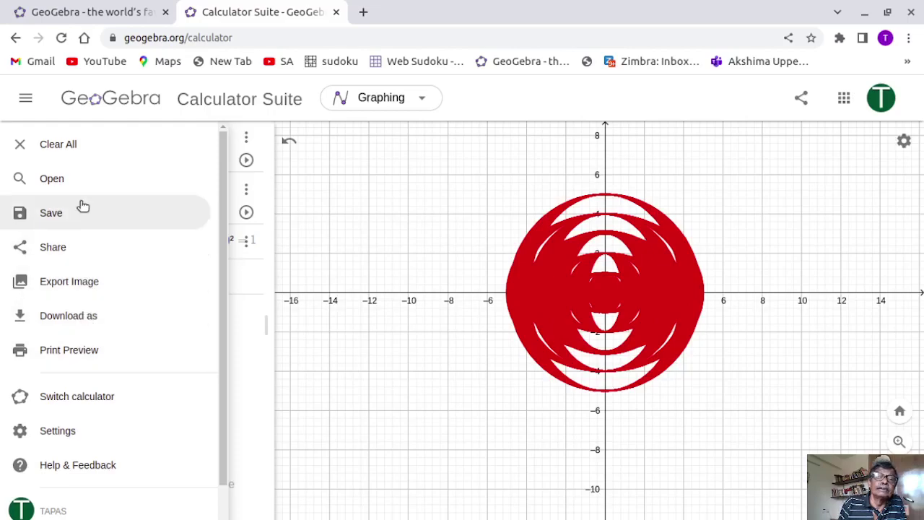
left_click(90, 145)
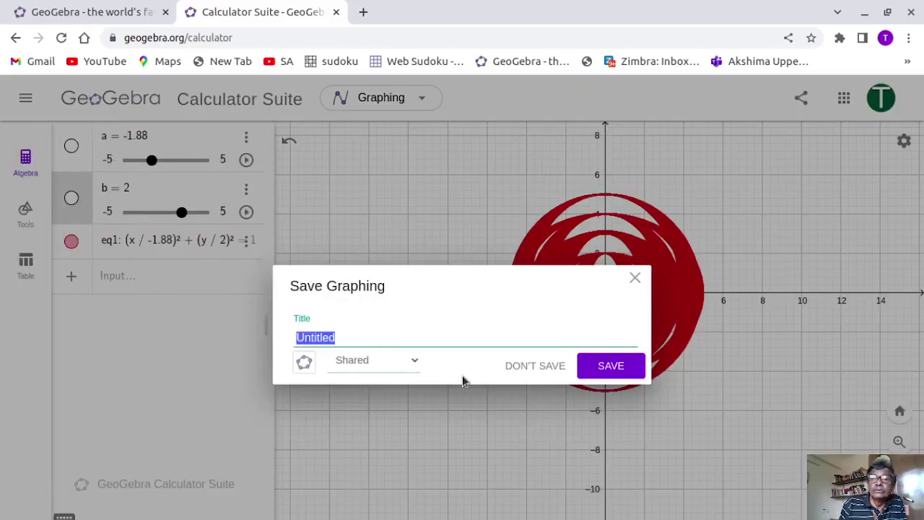
left_click(535, 365)
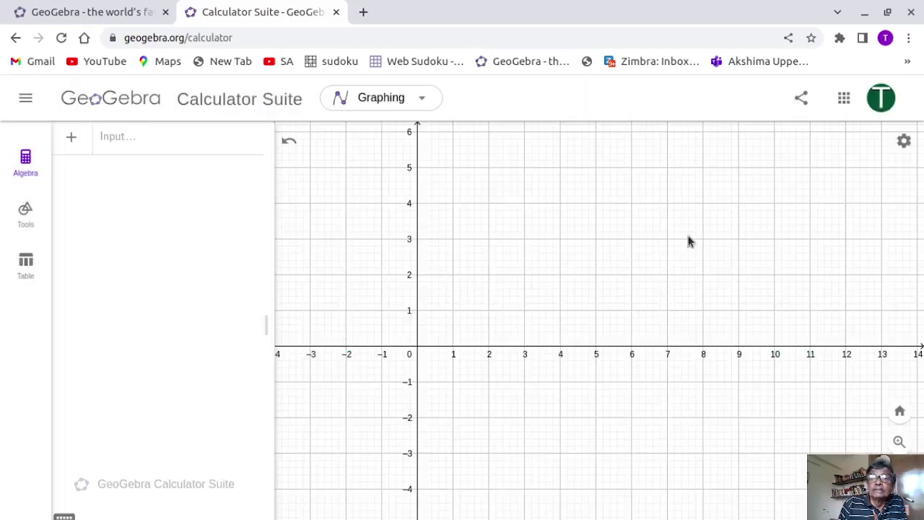
- Graph the parabola y = 4 a x² with a slider for a
left_click_drag(674, 245, 837, 220)
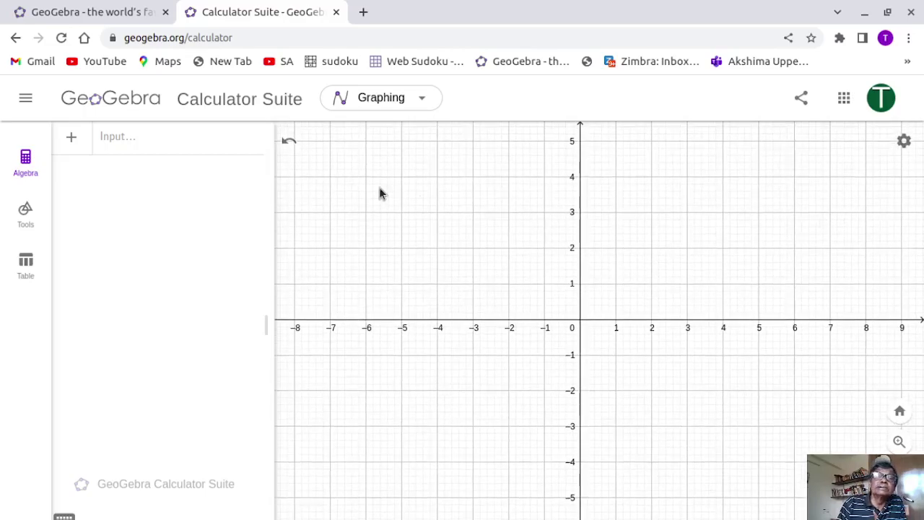
left_click(148, 141)
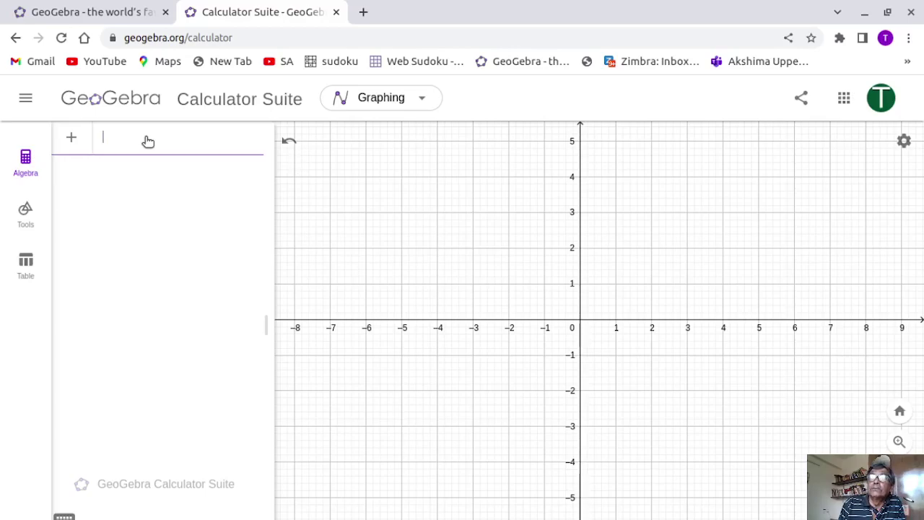
type("y")
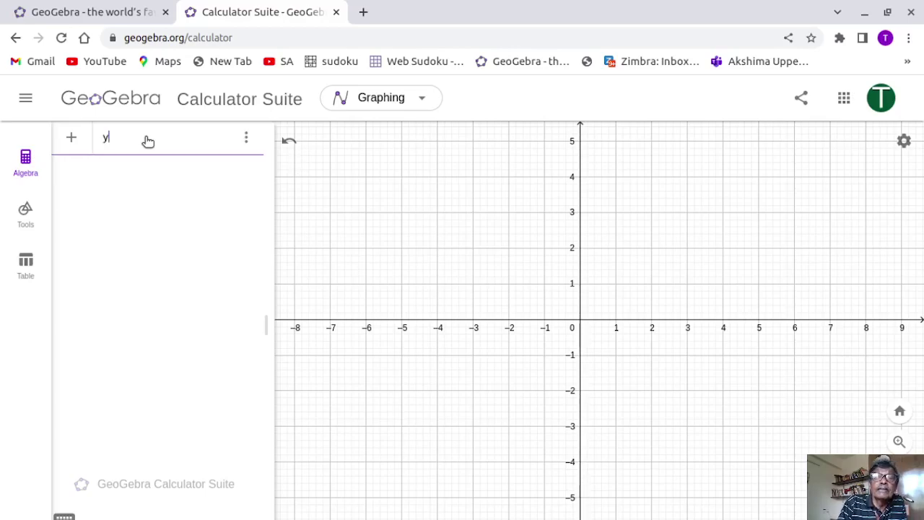
type(" = ")
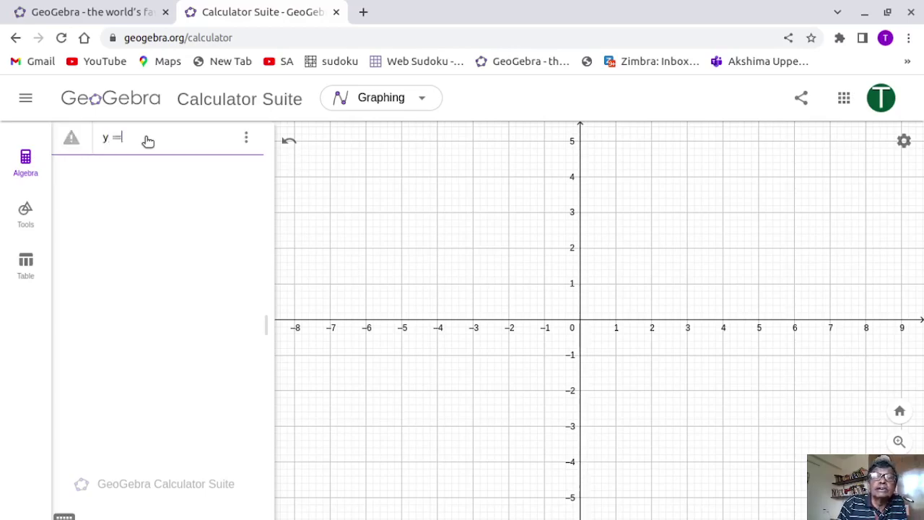
type("4")
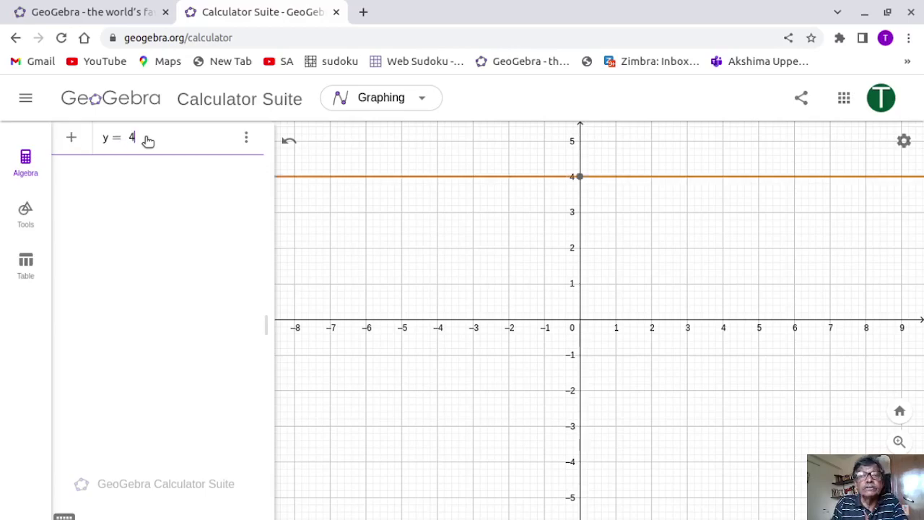
type(" an")
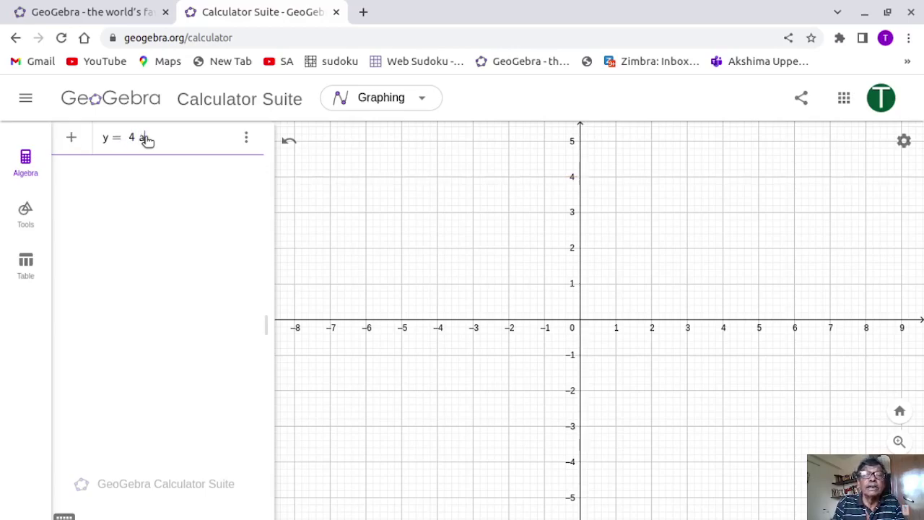
type("x²")
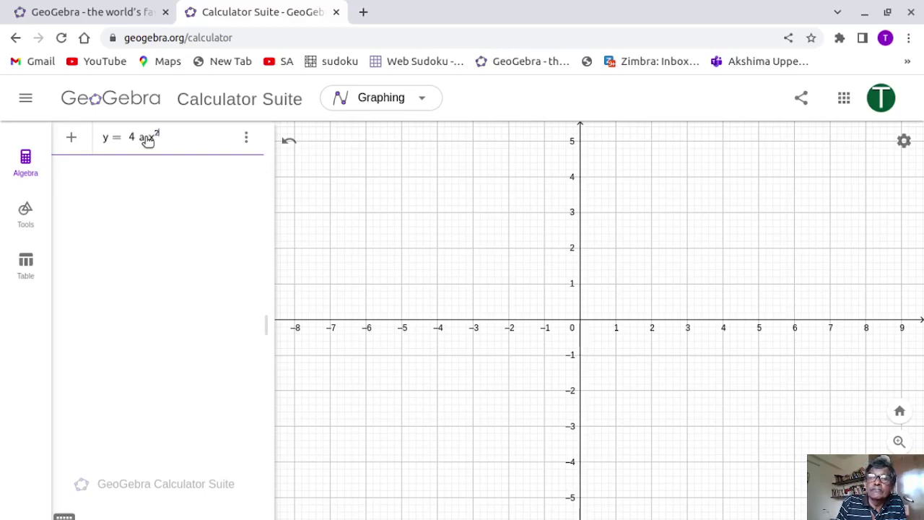
type("^2")
key("Return")
left_click(147, 139)
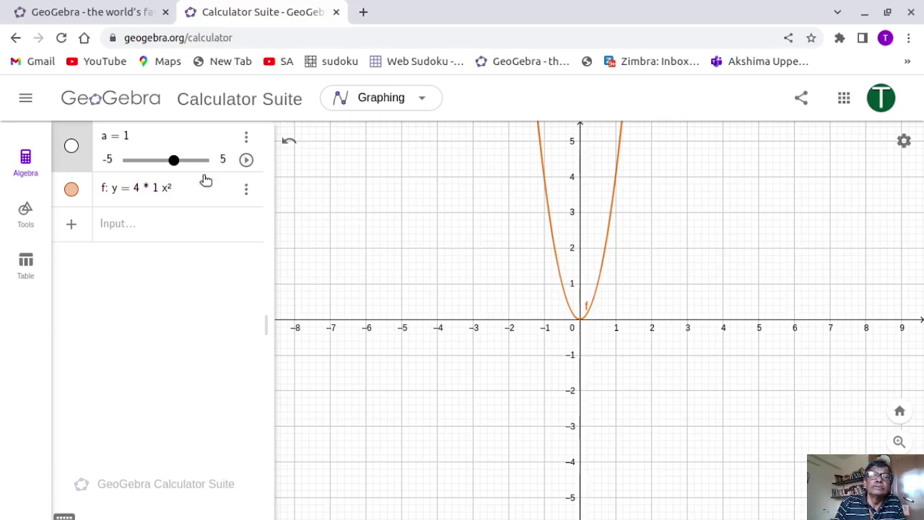
- Set slider a to 0.6 and hide the parabola f from the graph
mouse_move(172, 163)
left_mouse_down()
mouse_move(207, 169)
mouse_move(155, 169)
mouse_move(187, 166)
mouse_move(172, 169)
left_mouse_up()
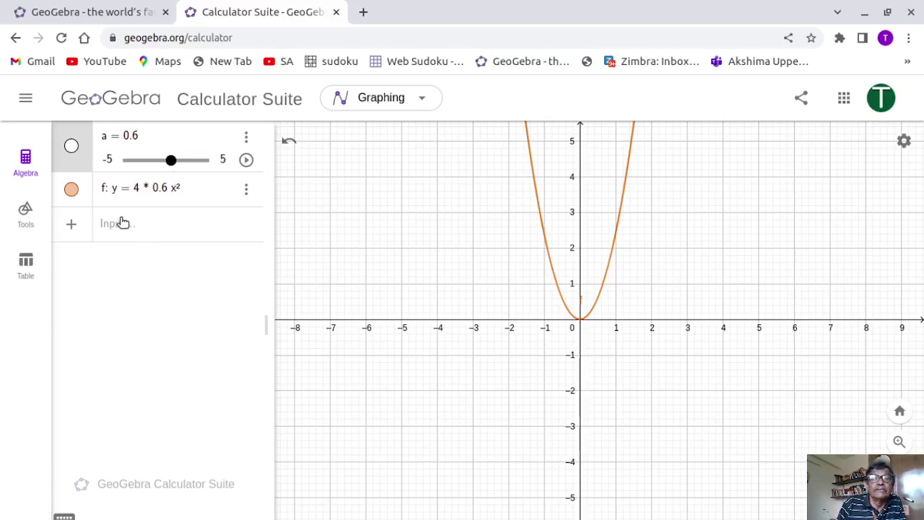
left_click(70, 189)
- Graph the sideways parabola y² = 4 a x using the existing slider a
left_click(111, 227)
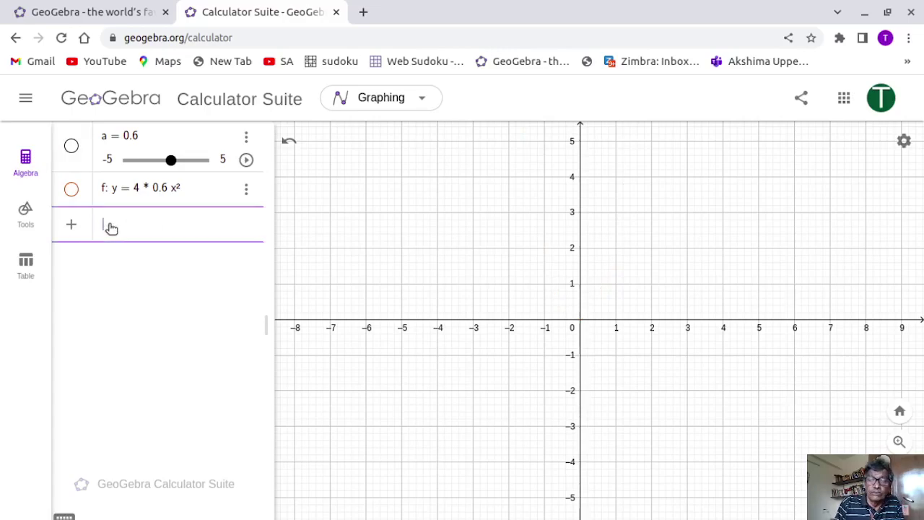
type("y")
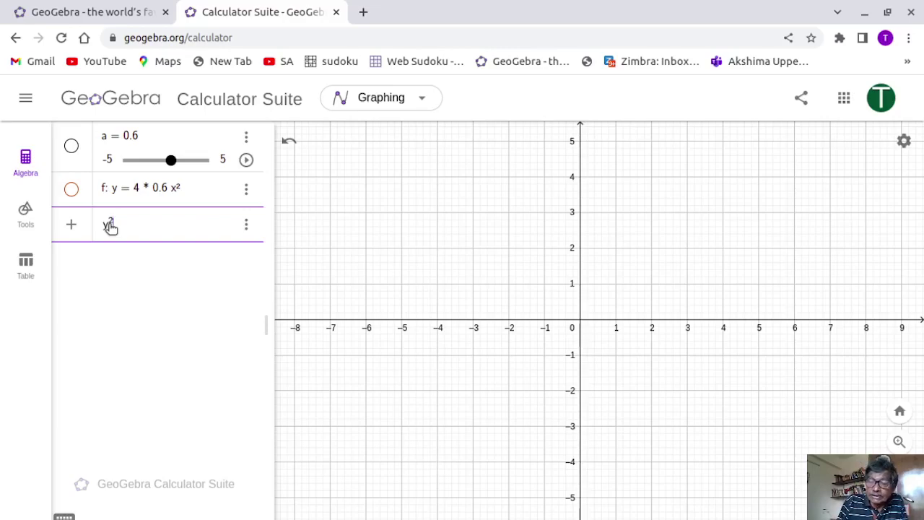
type("= ")
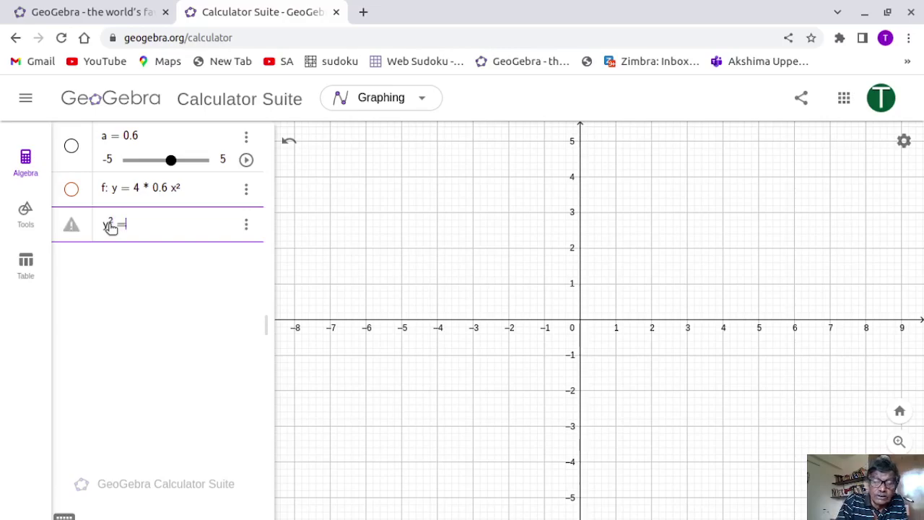
type("4 a ")
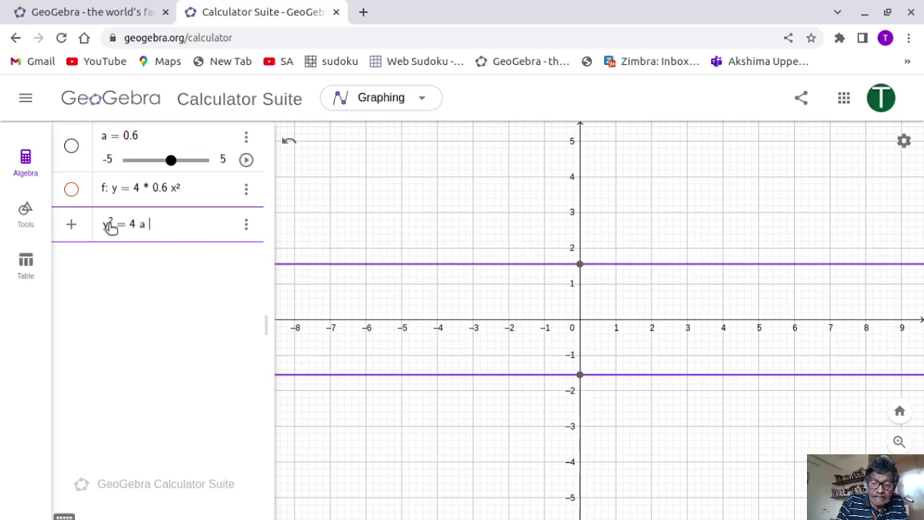
type("x")
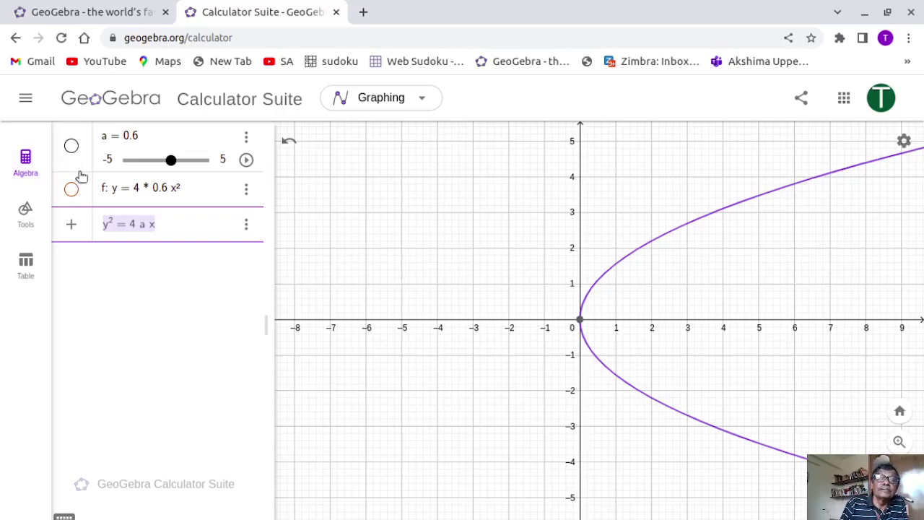
left_click(160, 228)
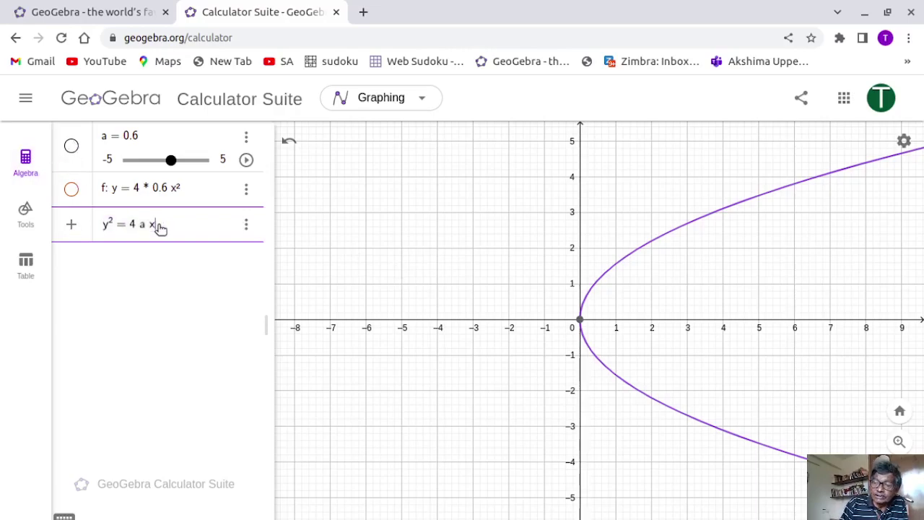
key("Return")
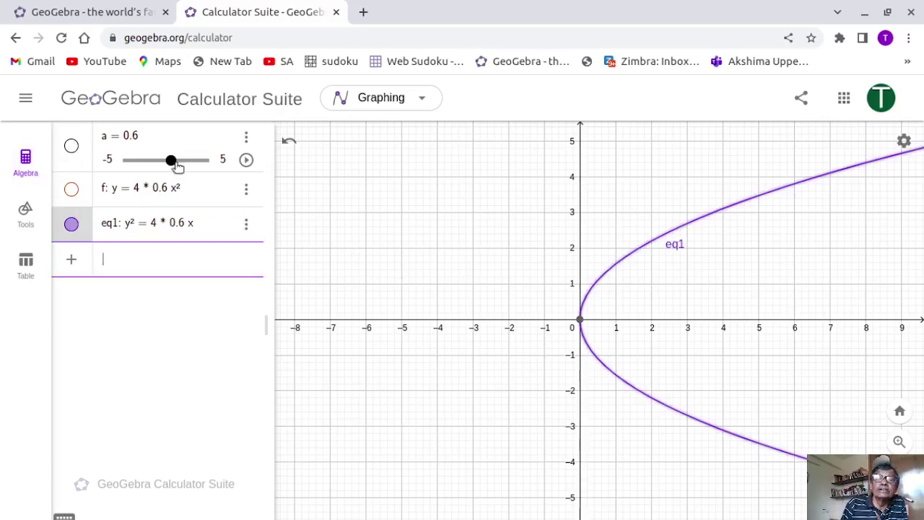
- Set slider a to -0.7 and turn on the trace for the parabola y² = 4 a x
left_click_drag(172, 160, 160, 179)
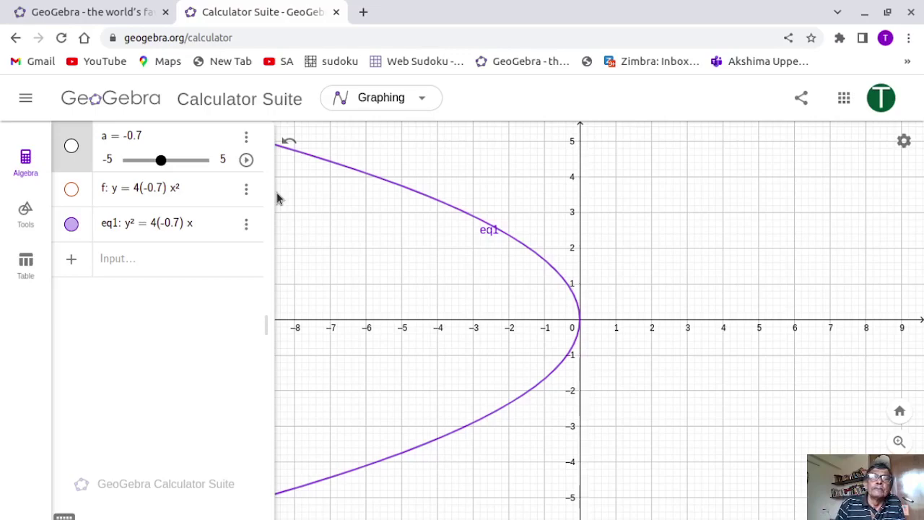
left_click(246, 225)
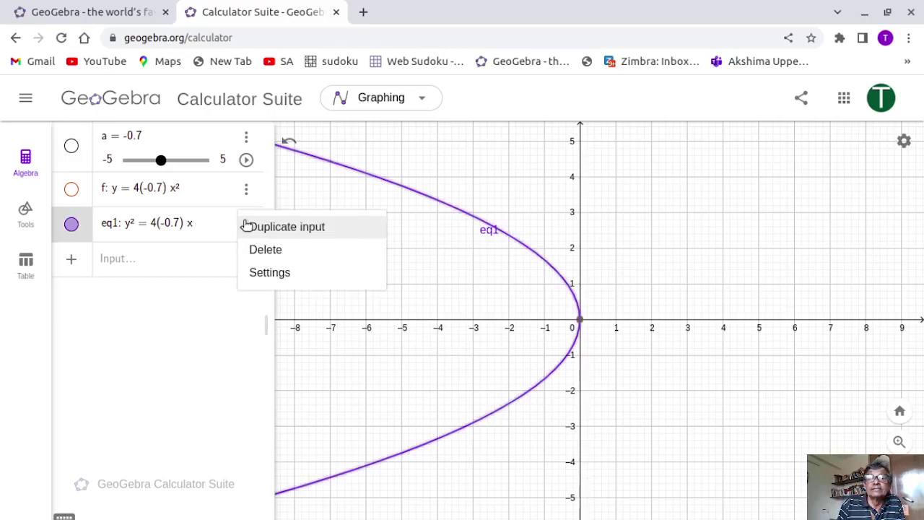
left_click(285, 278)
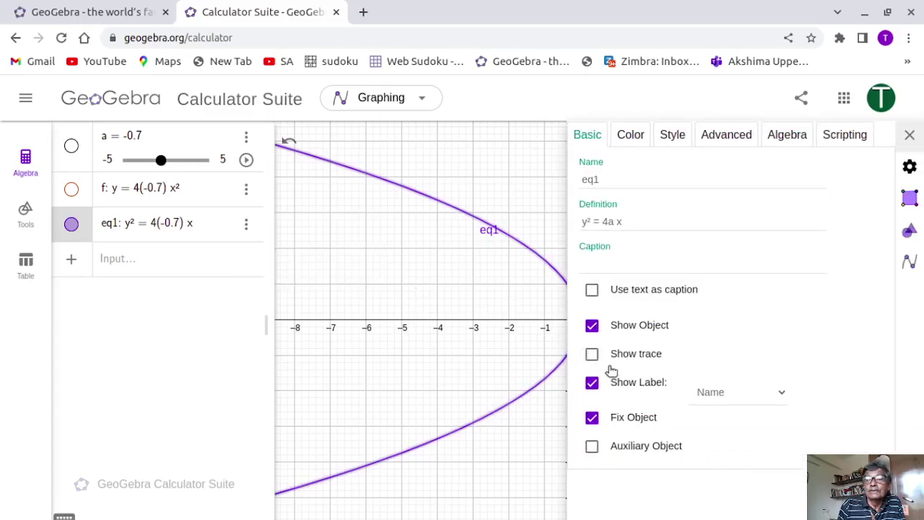
left_click(593, 355)
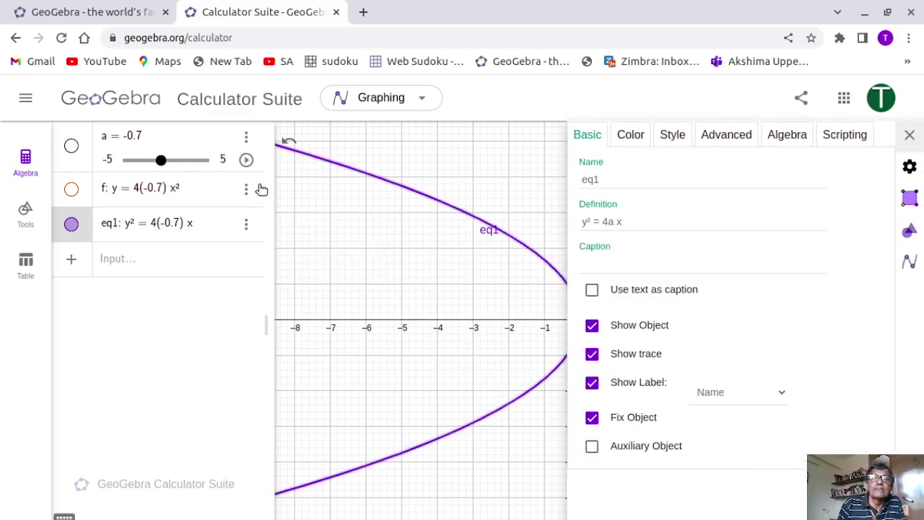
- Animate slider a to trace the sideways parabola across the full graph, closing its settings, and stop the animation
left_click(246, 160)
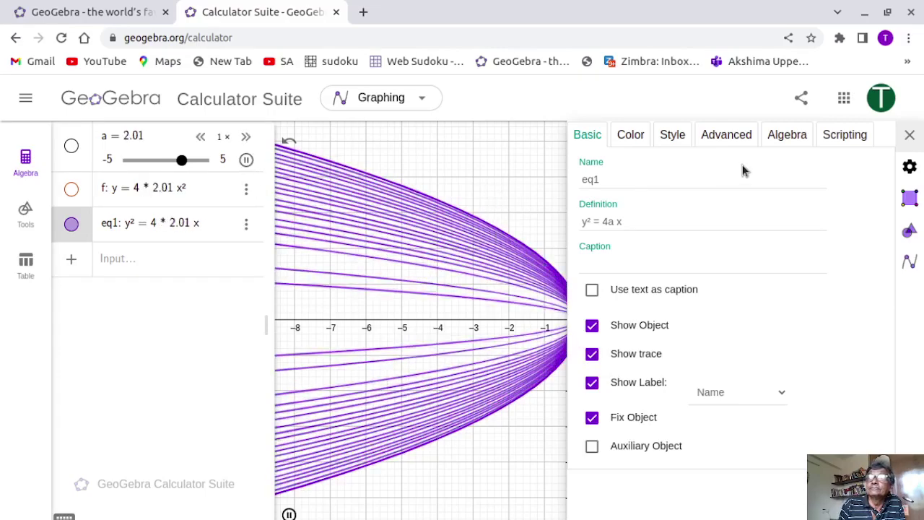
left_click(909, 135)
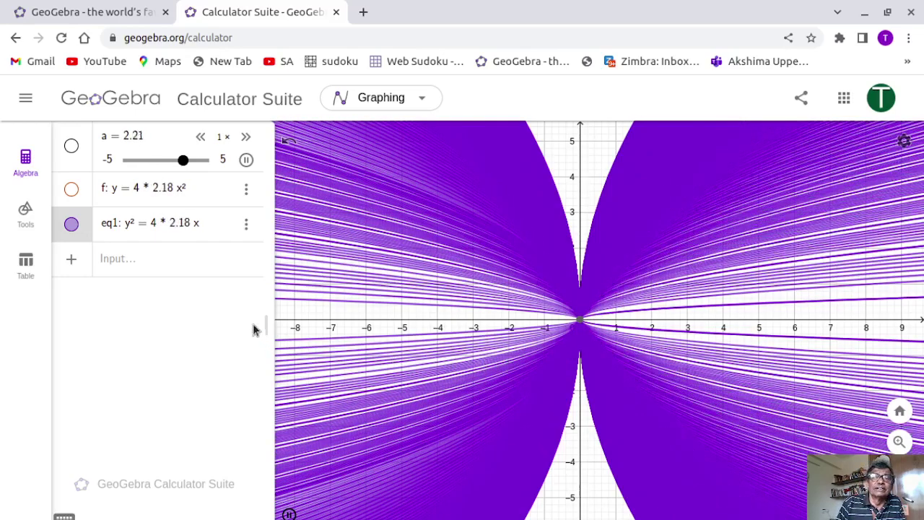
left_click(246, 160)
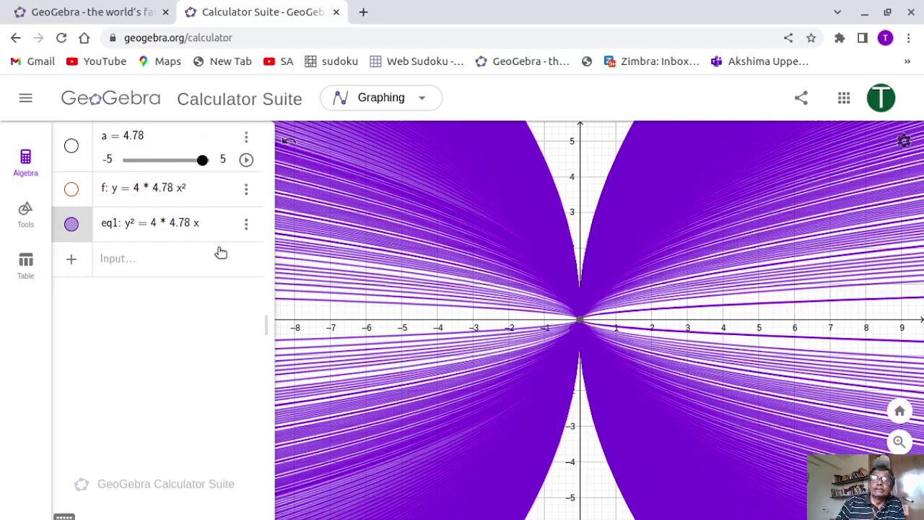
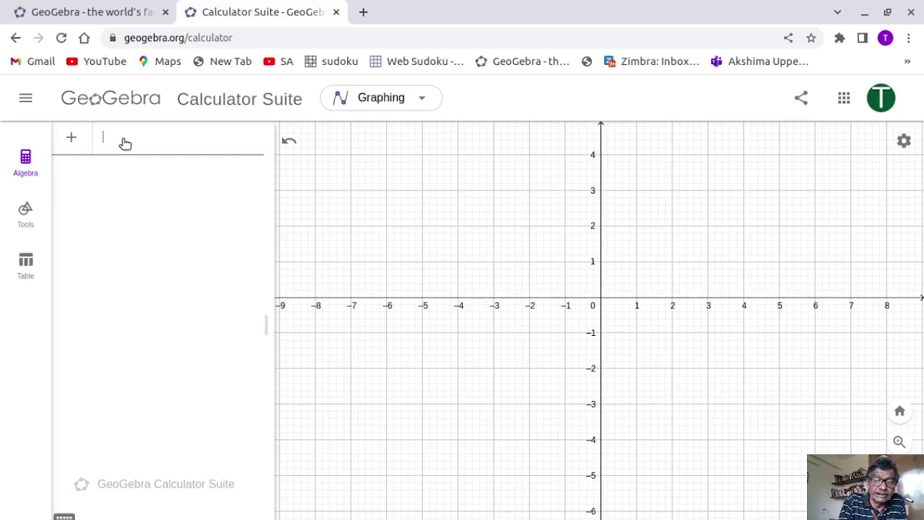
type("uence")
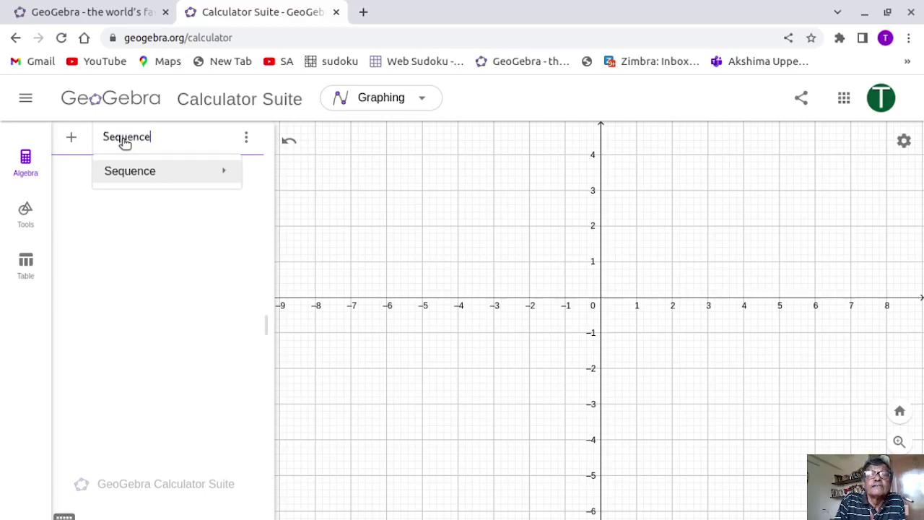
type("(")
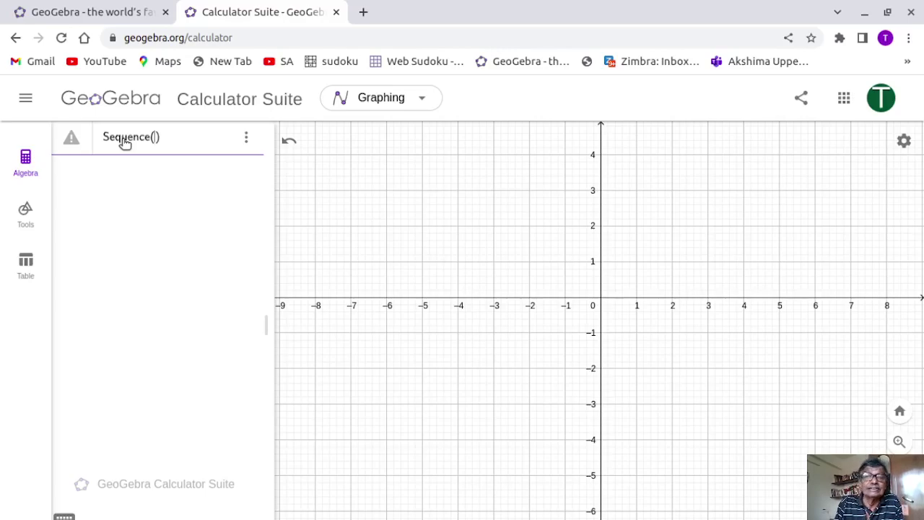
key("Return")
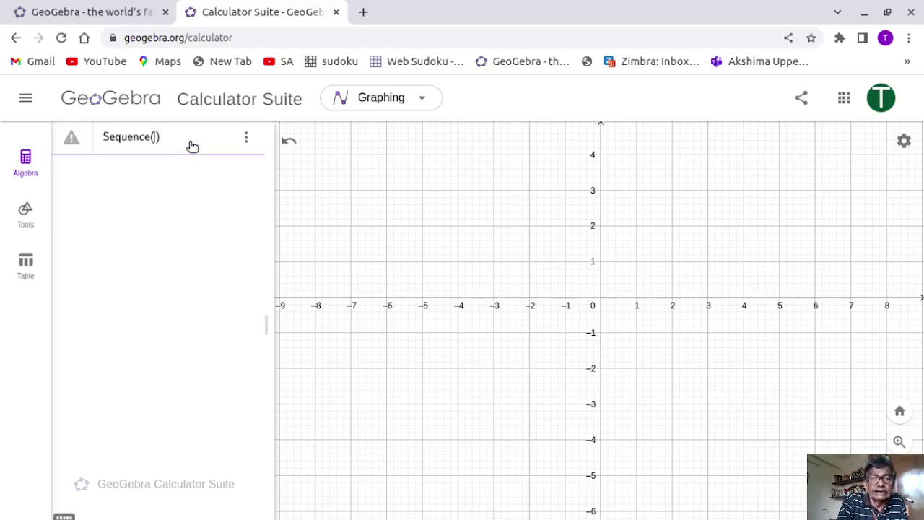
type("2")
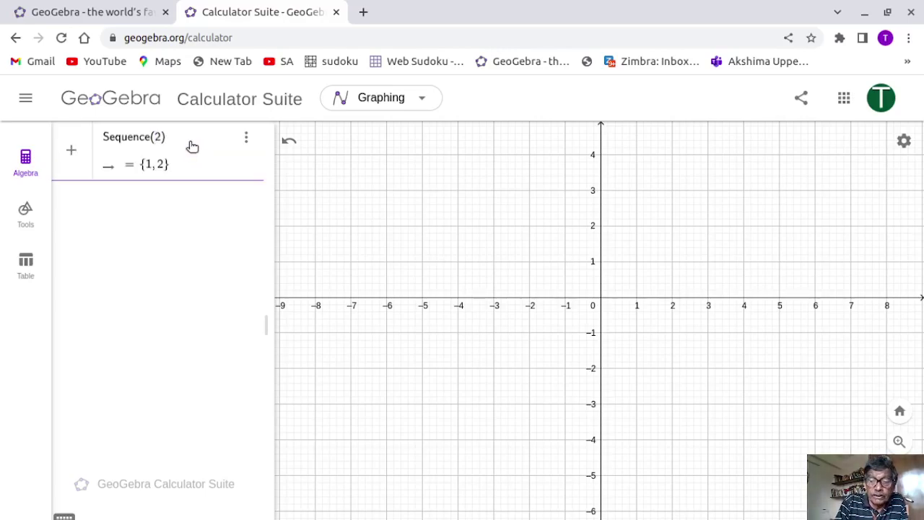
type("^")
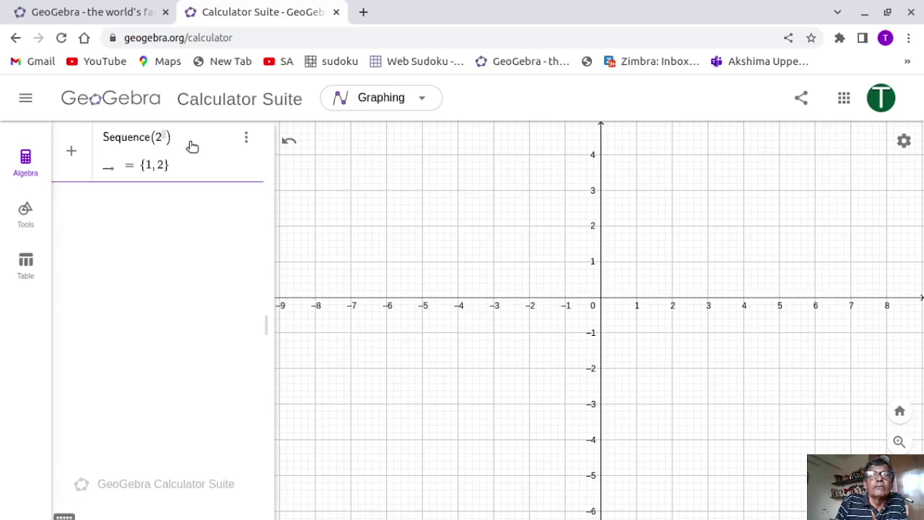
type("n")
key("BackSpace")
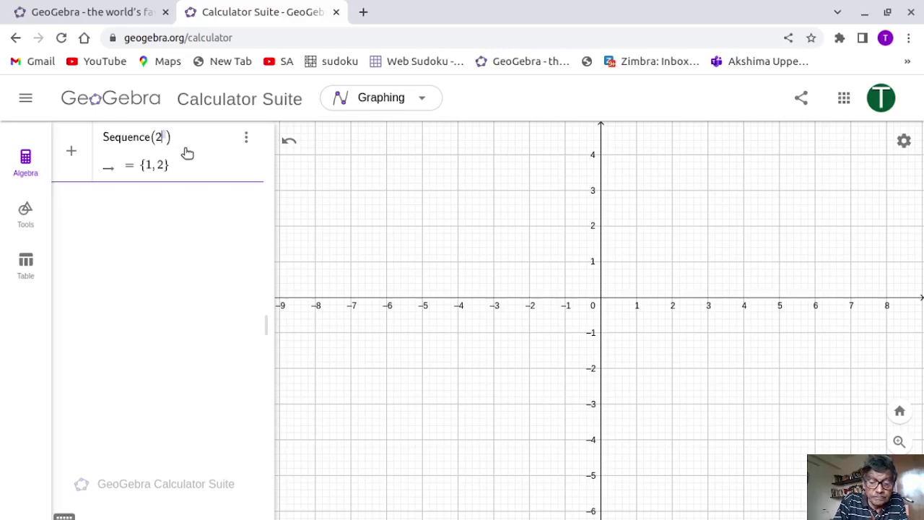
key("BackSpace")
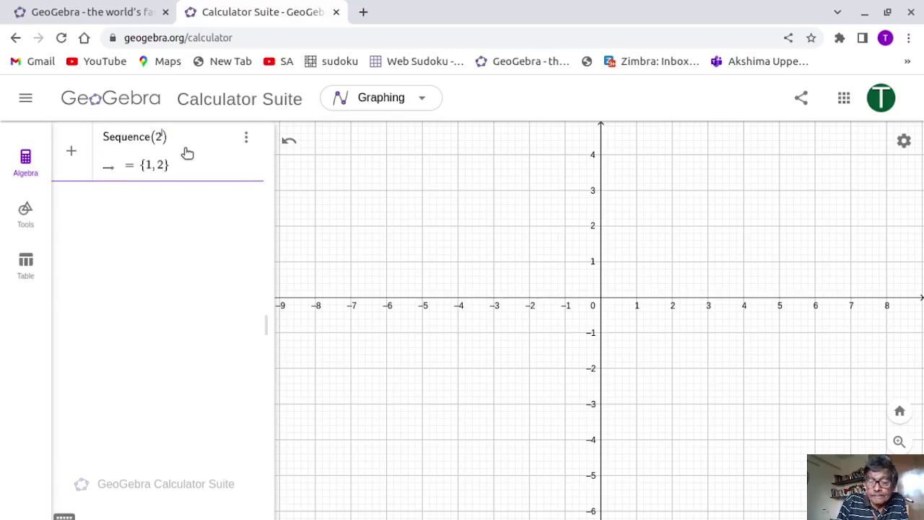
type("^k")
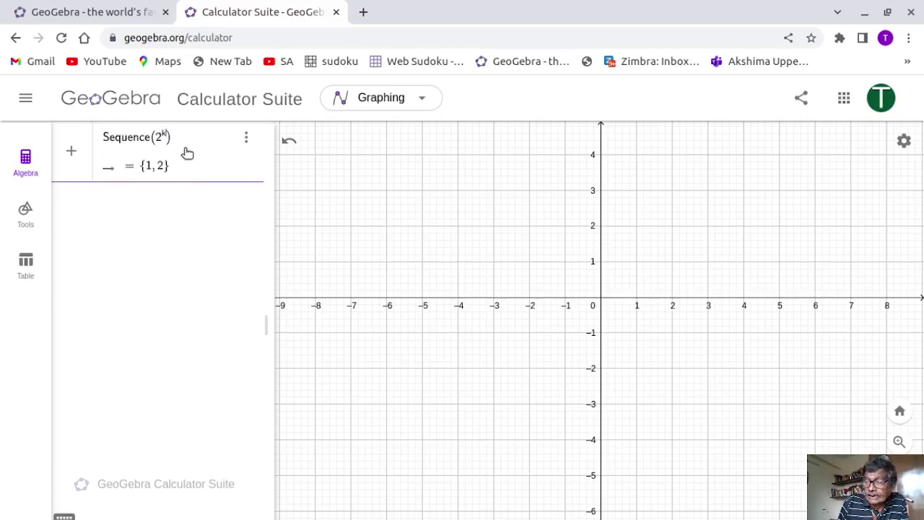
type(",")
key("ctrl+a")
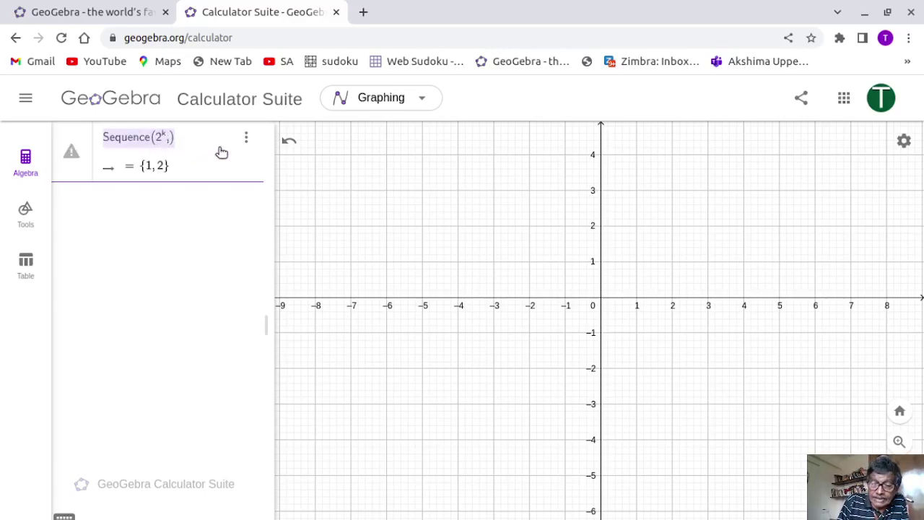
type("k")
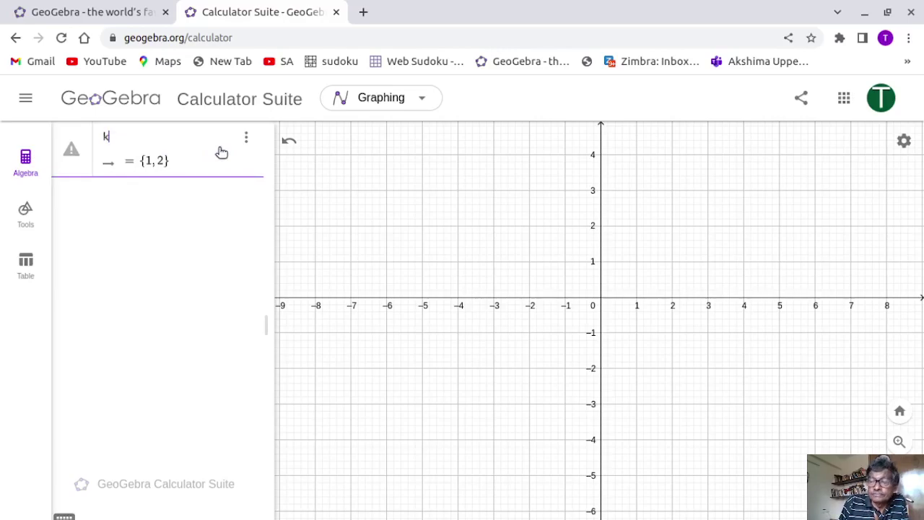
key("BackSpace")
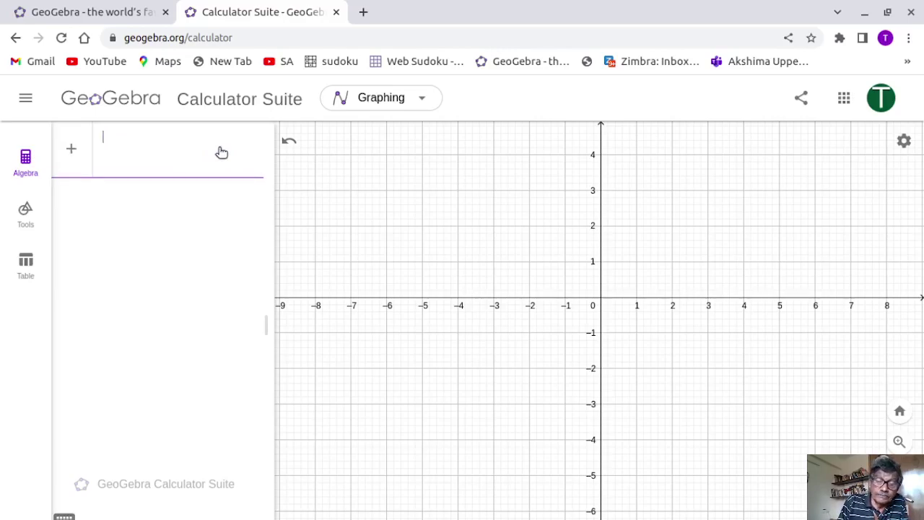
- Create a list of powers of two with Sequence(2^k, k, 1, 5, 1)
type("S")
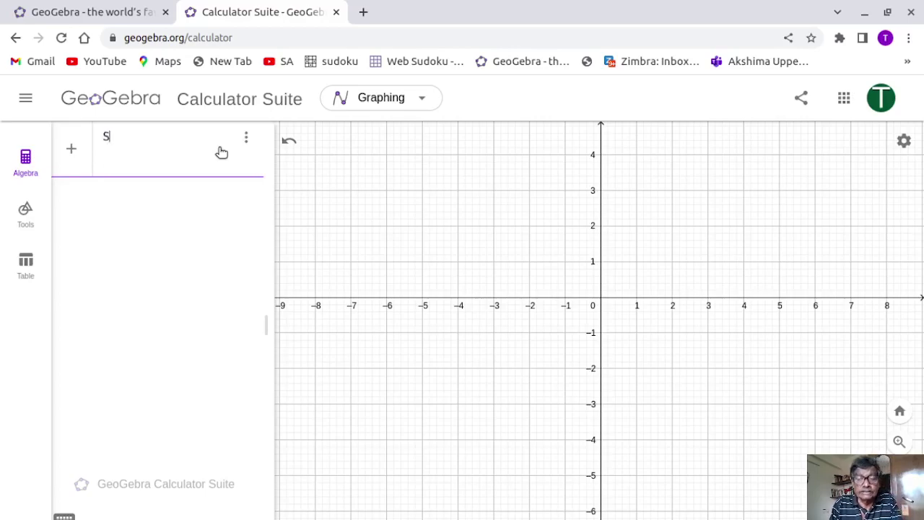
type("equ")
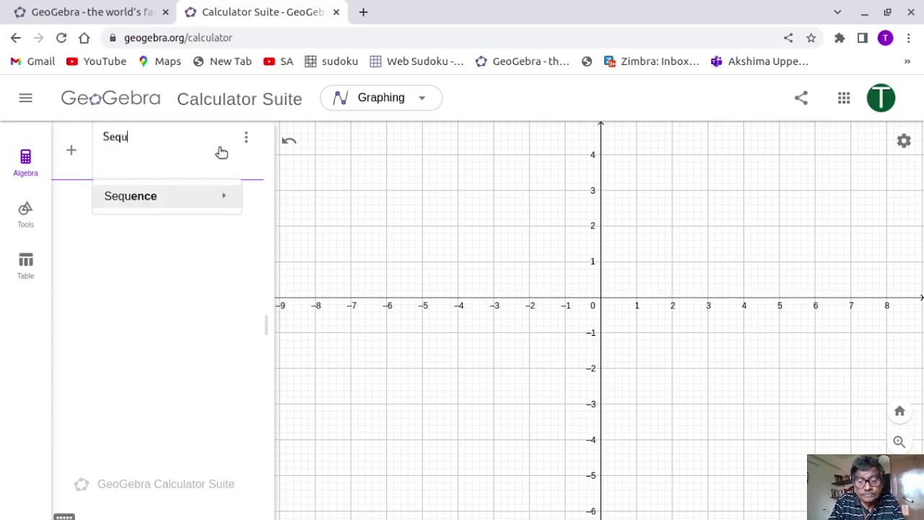
type("ence")
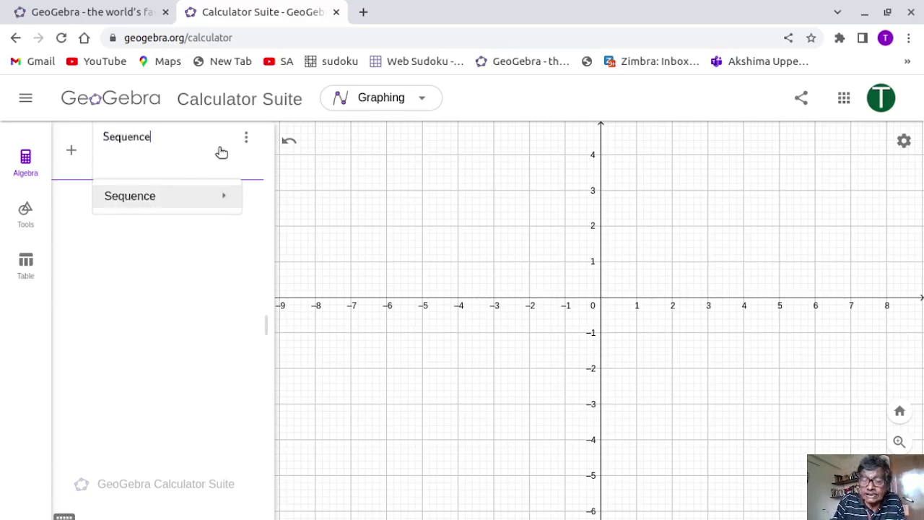
type("(")
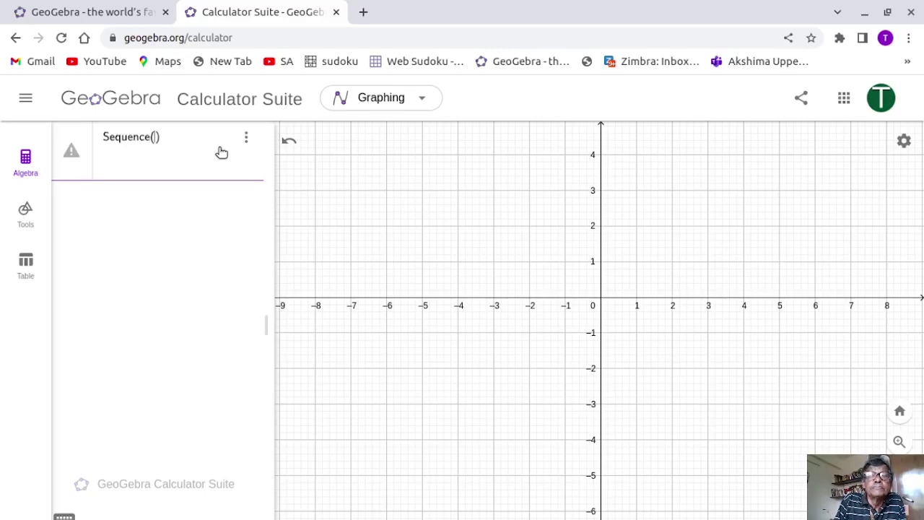
type("2")
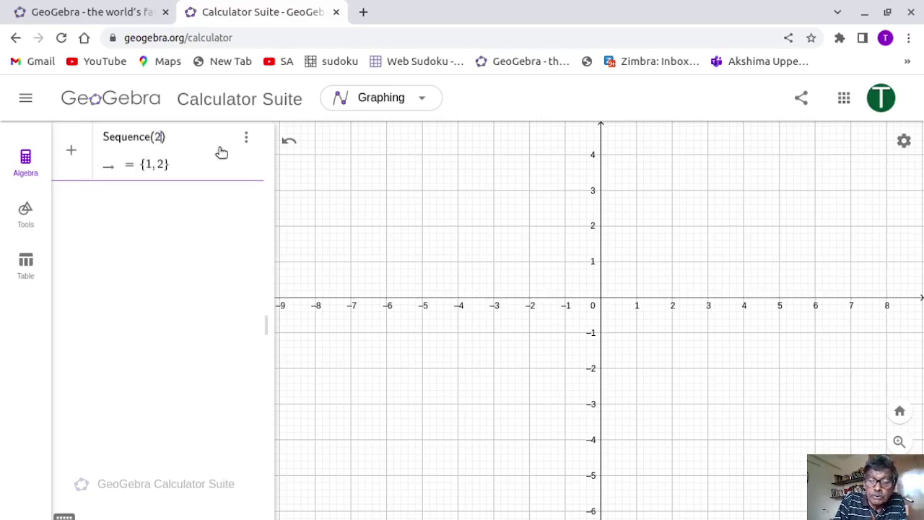
type("^k")
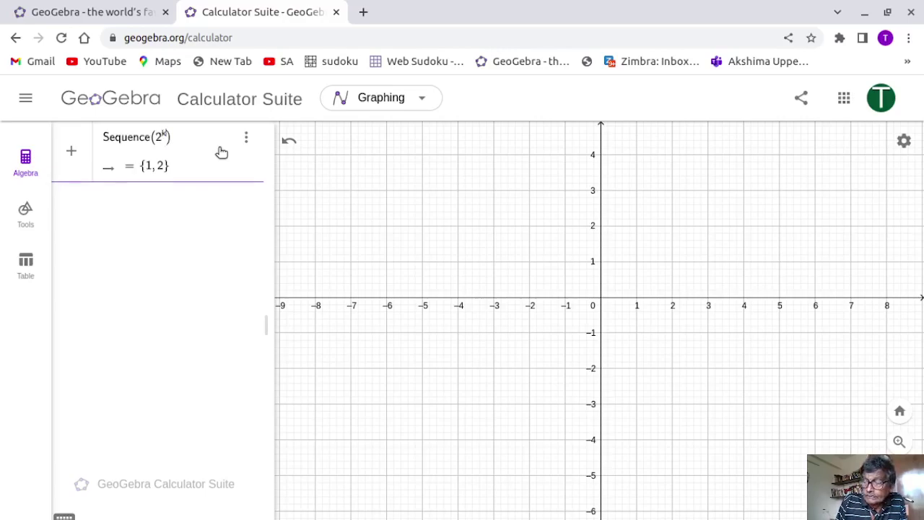
type(", k, ")
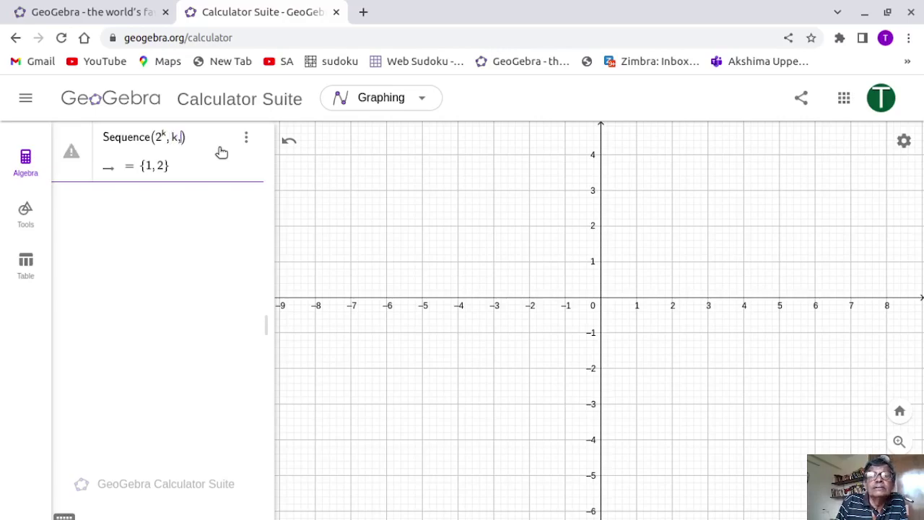
type("1,")
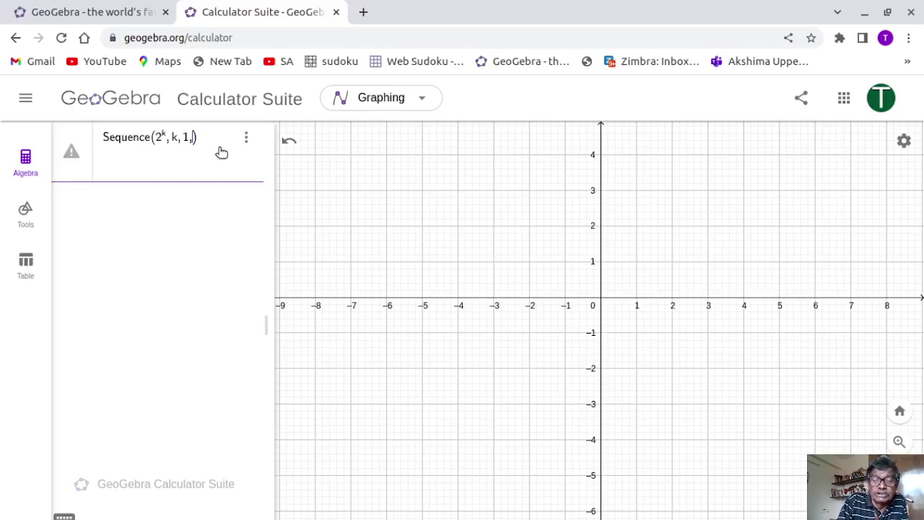
type("5")
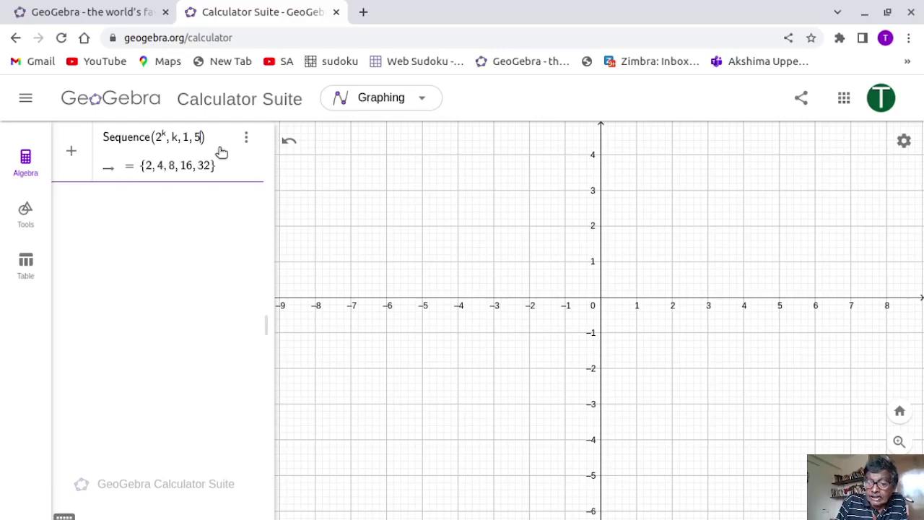
type(", 1")
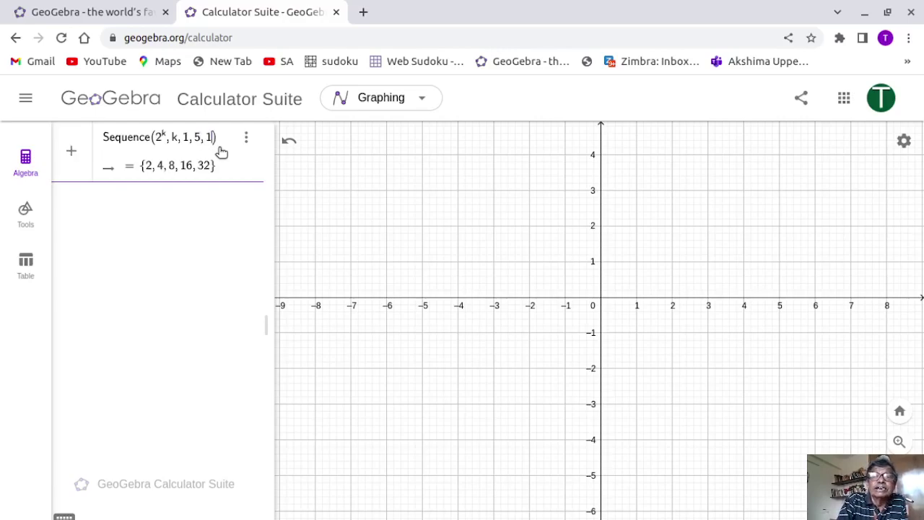
double_click(214, 150)
left_click(208, 138)
double_click(208, 139)
triple_click(208, 142)
left_click_drag(155, 148, 237, 140)
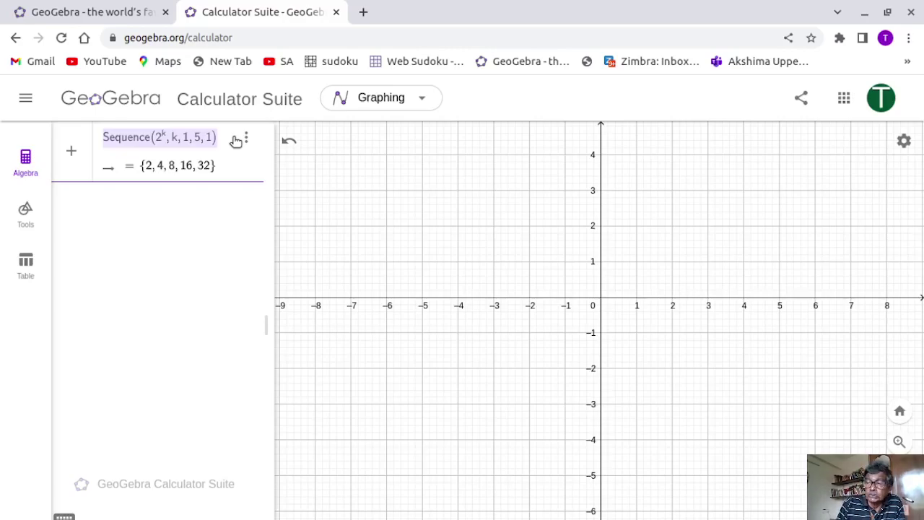
left_click(158, 147)
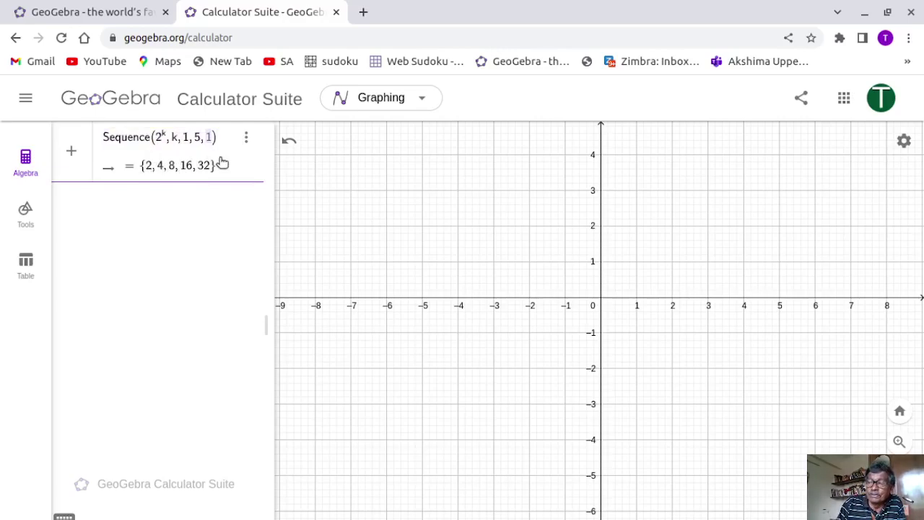
key("Return")
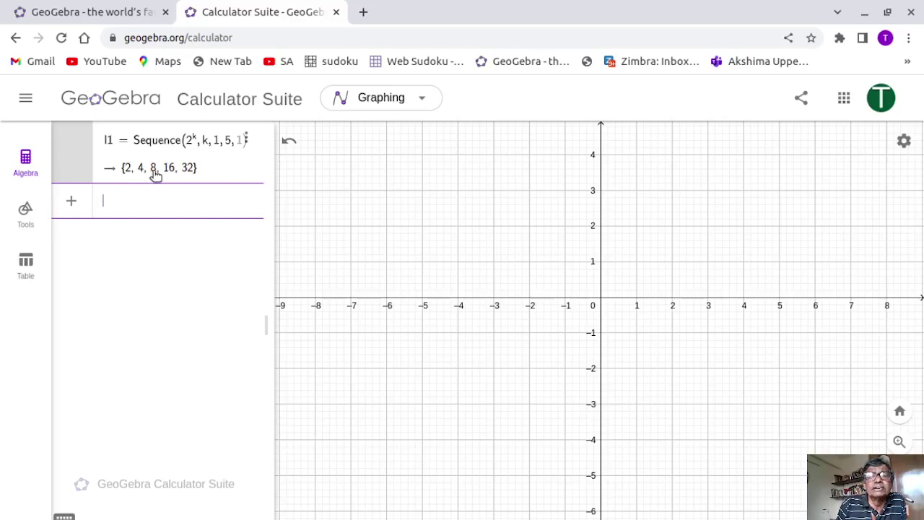
- Extract the third entry of list l1 with Element(l1, 3)
left_click(106, 196)
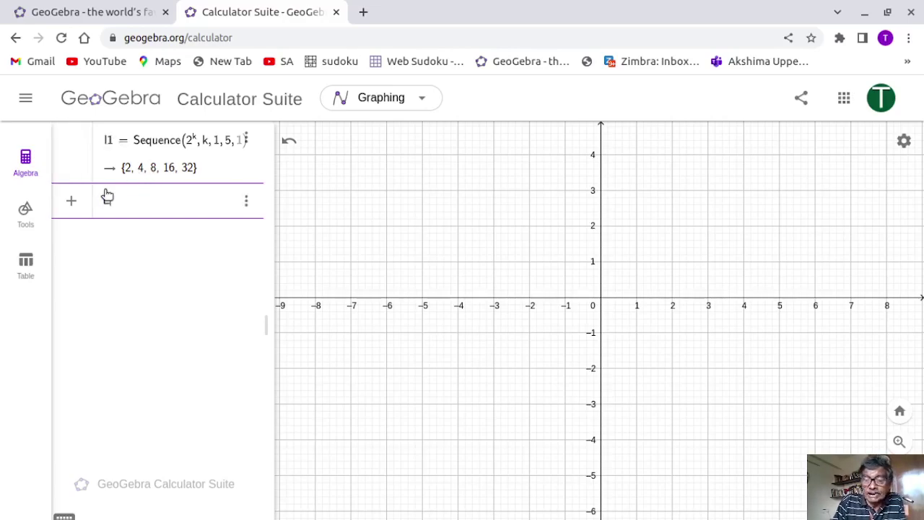
type("Element")
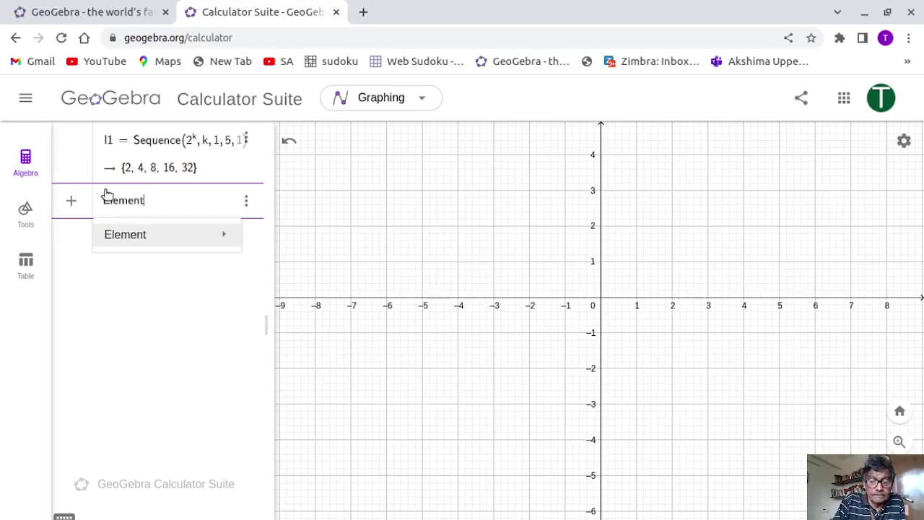
type("(")
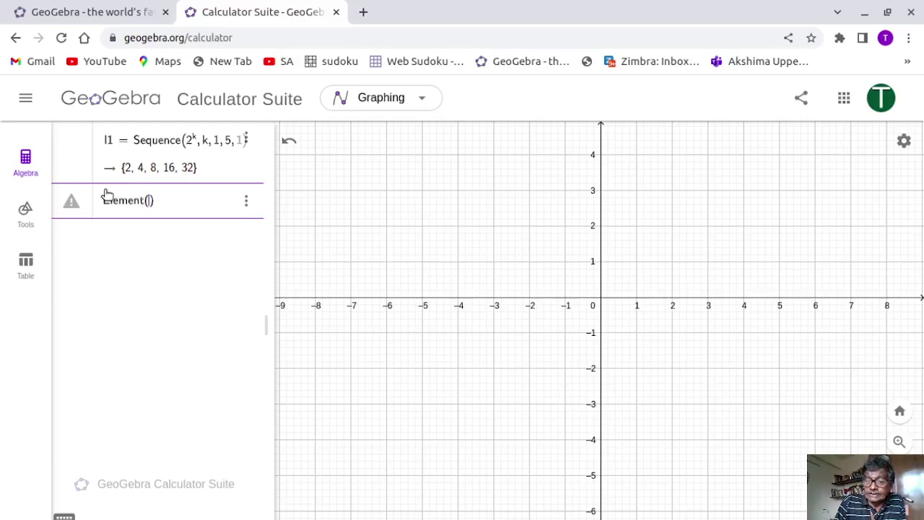
type("l1")
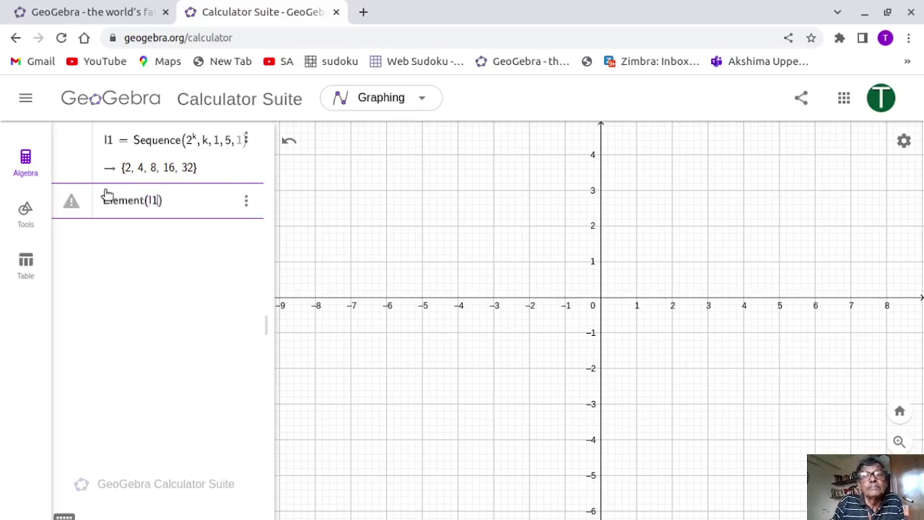
type(",")
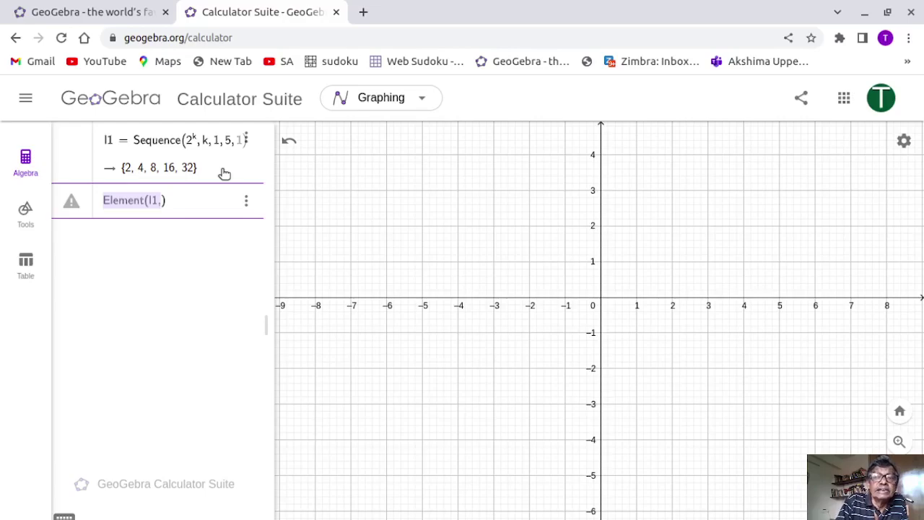
left_click(162, 201)
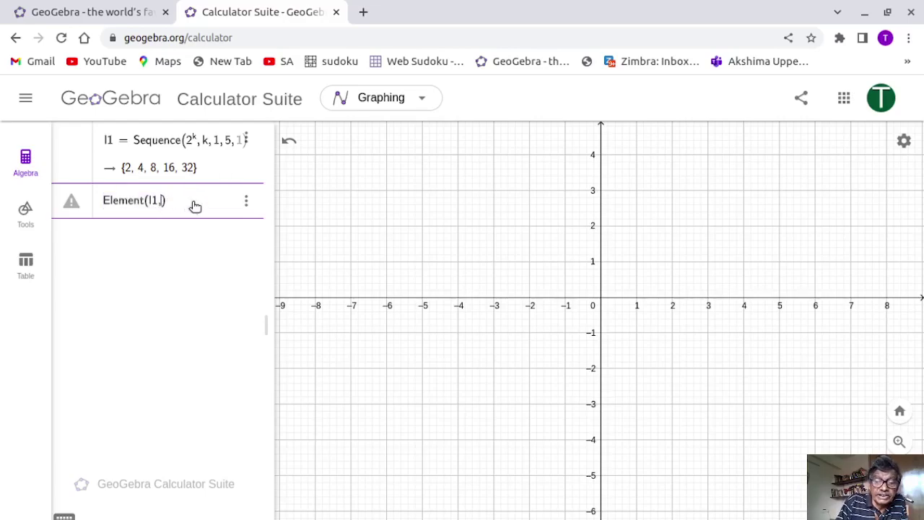
type("3")
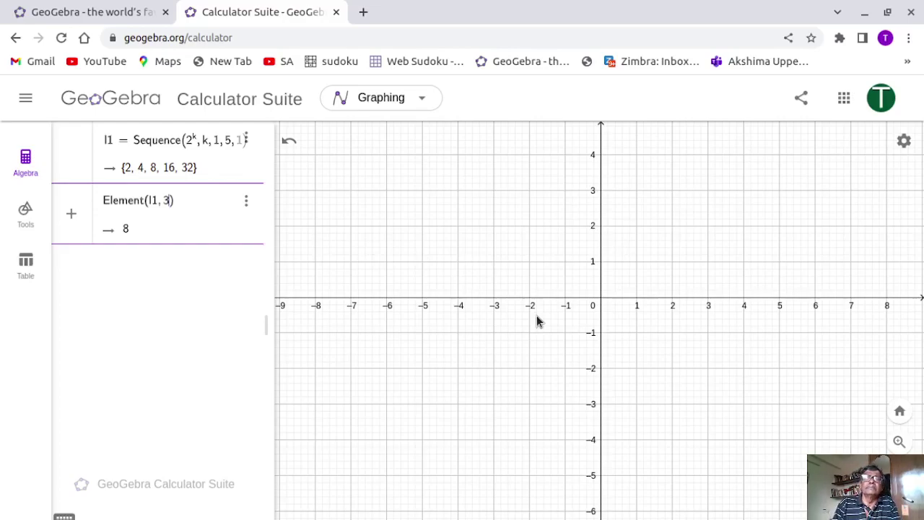
left_click(199, 258)
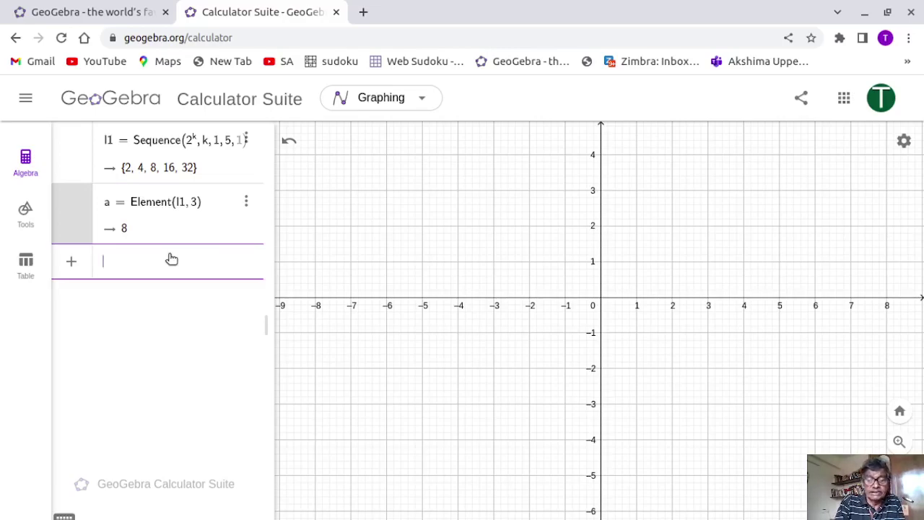
- Plot point A at (1, 2) on the graph and delete it again
type("A(1, 2")
key("Return")
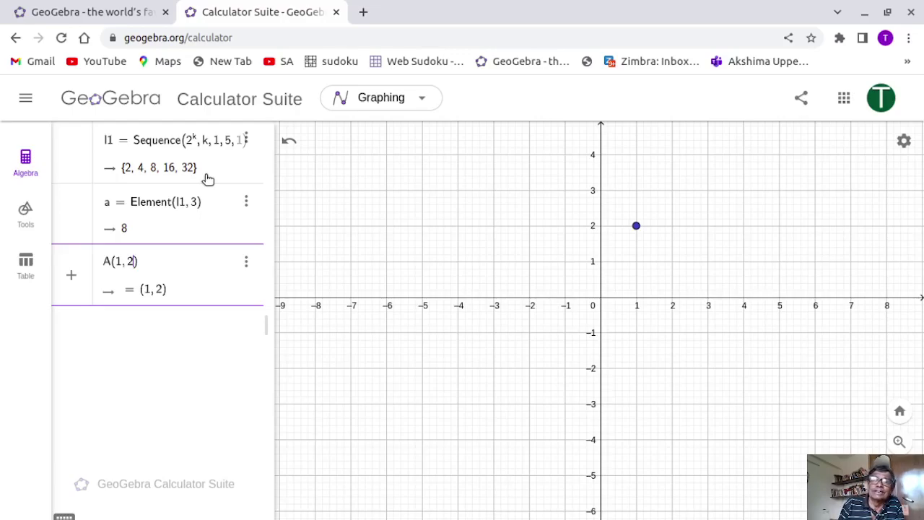
left_click(245, 264)
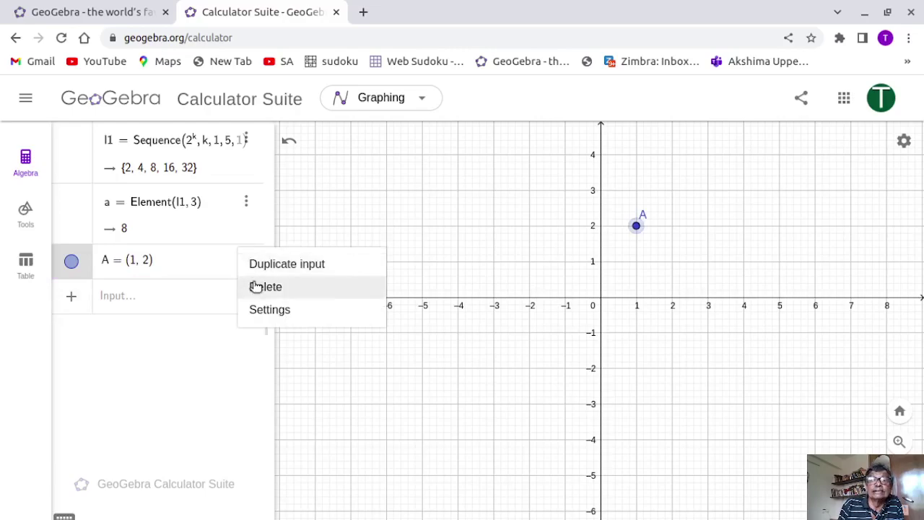
left_click(254, 286)
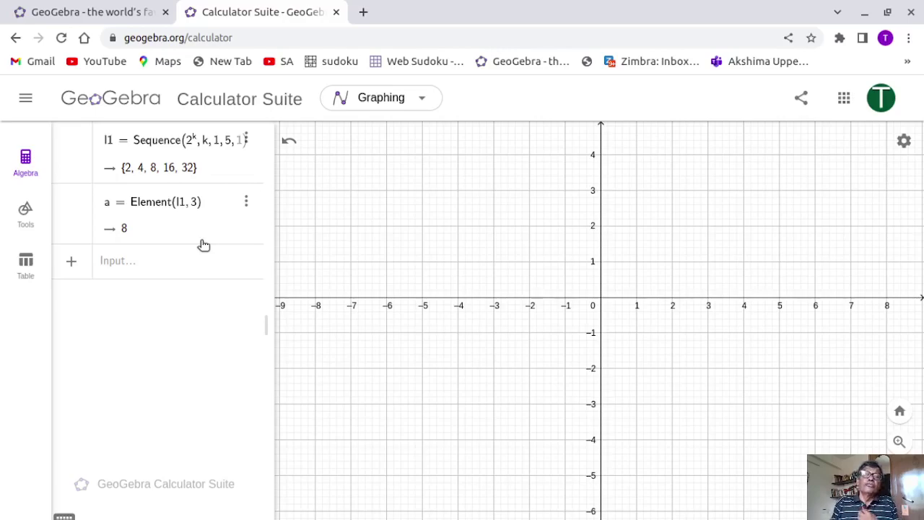
- Try to create a list of points with Sequence((k, 2), 1, 5, 1) and dismiss the syntax help
left_click(120, 263)
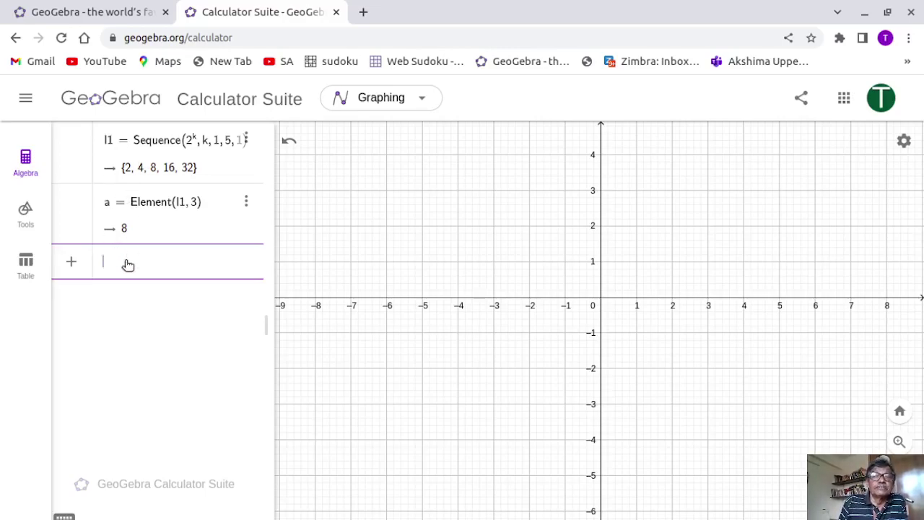
type("Sequence")
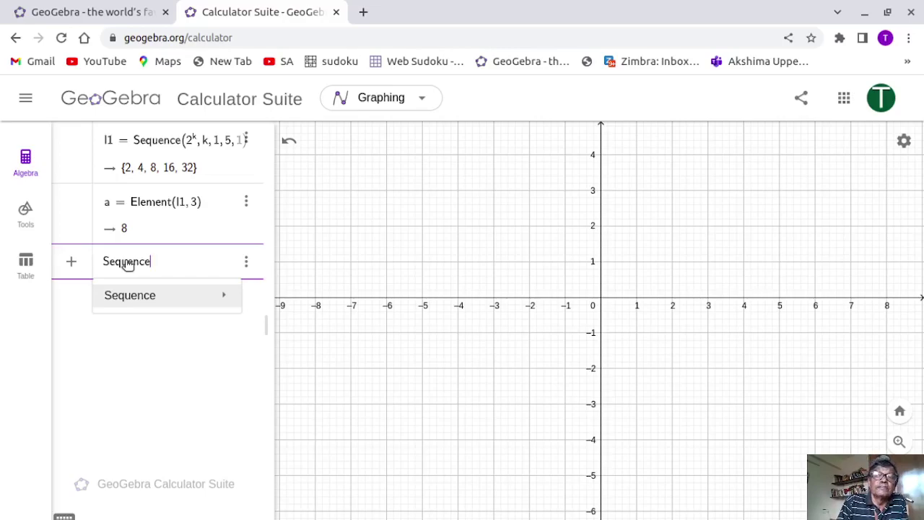
type("(")
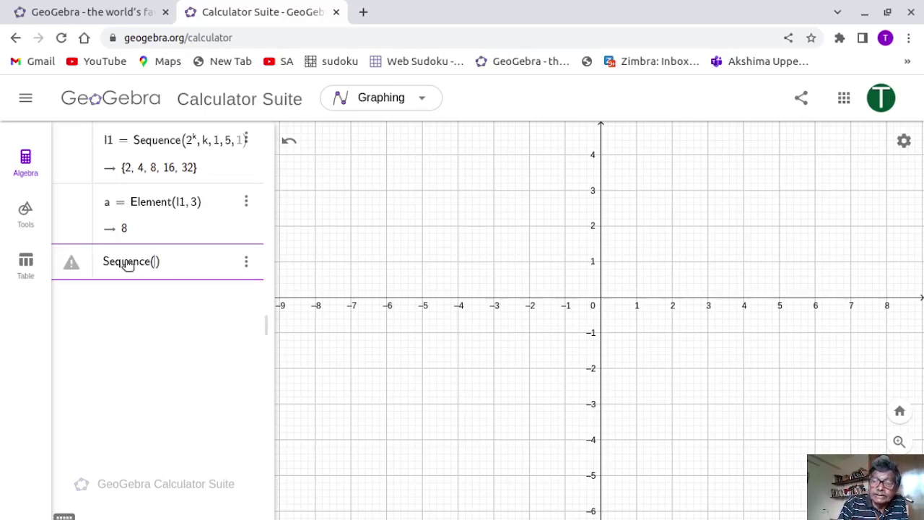
type("(")
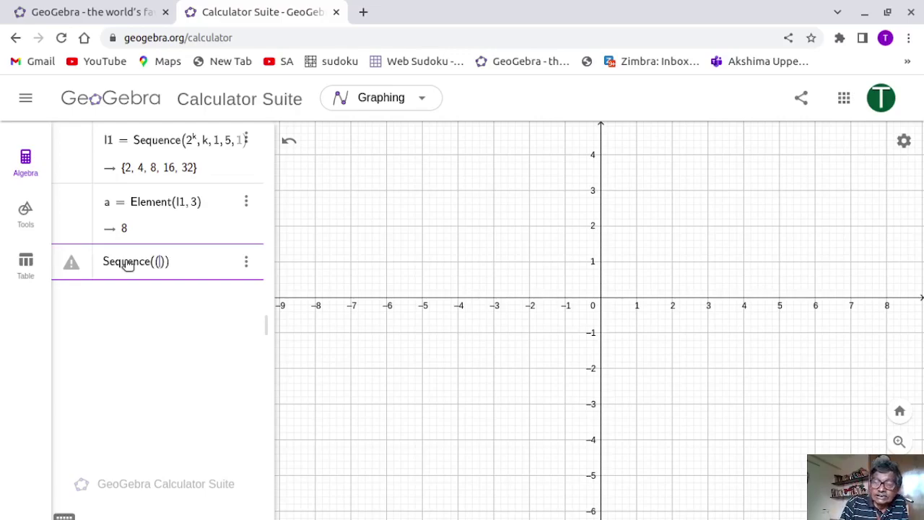
type("k, ")
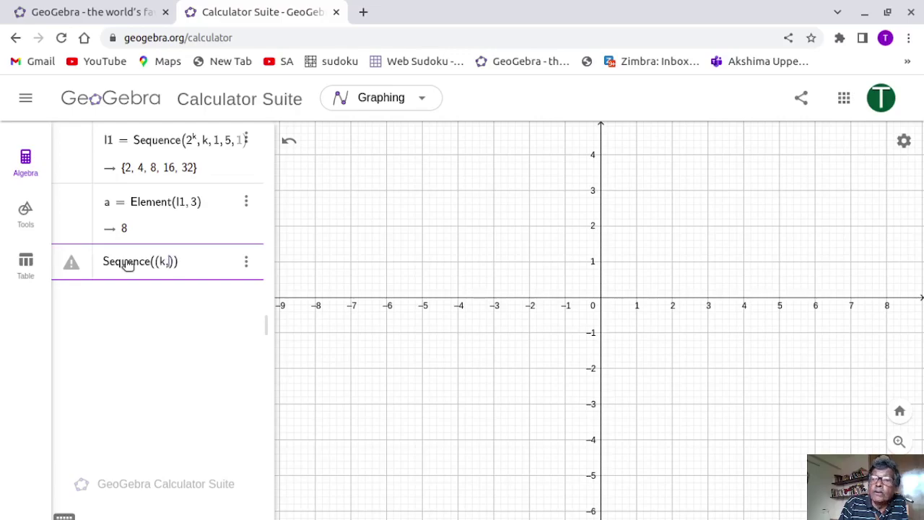
type("2")
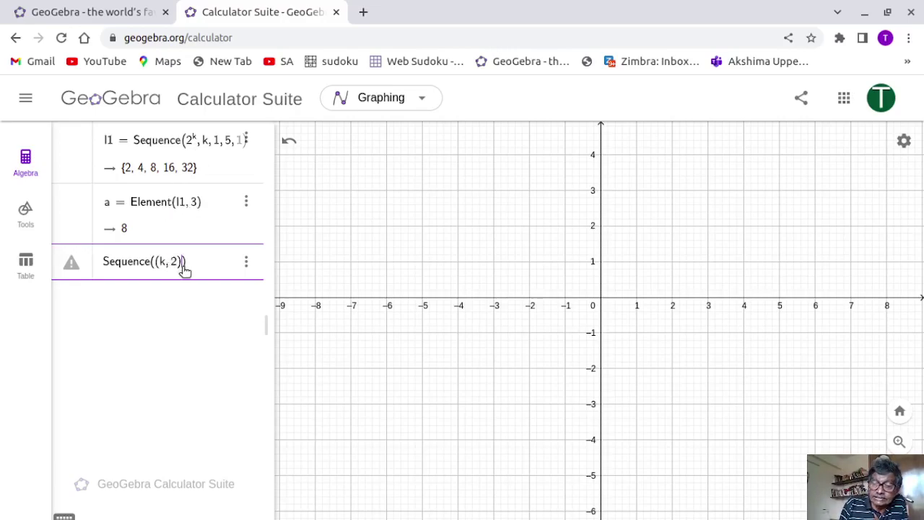
type(", ")
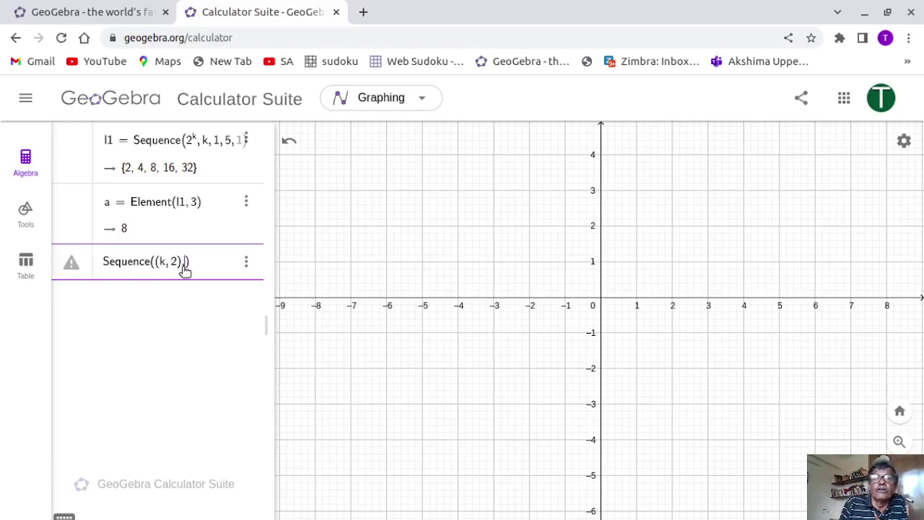
type("1")
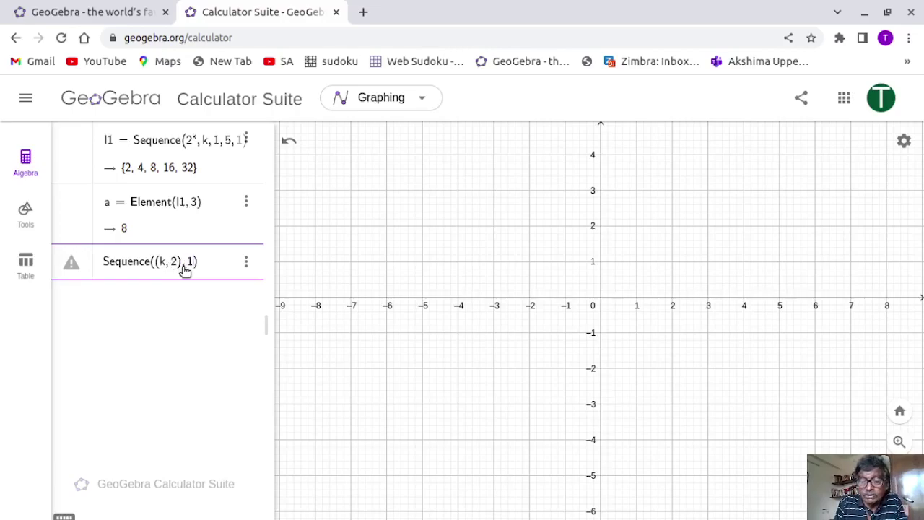
type(", ")
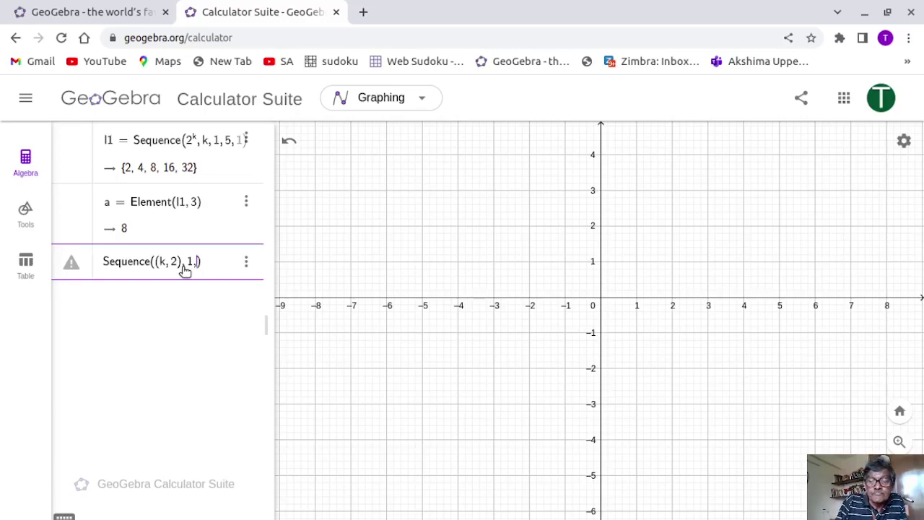
type("5")
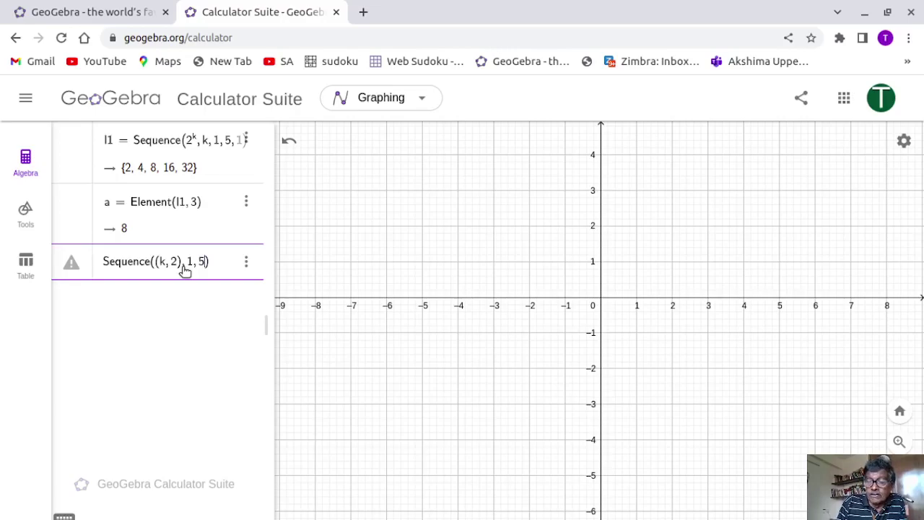
type(", ")
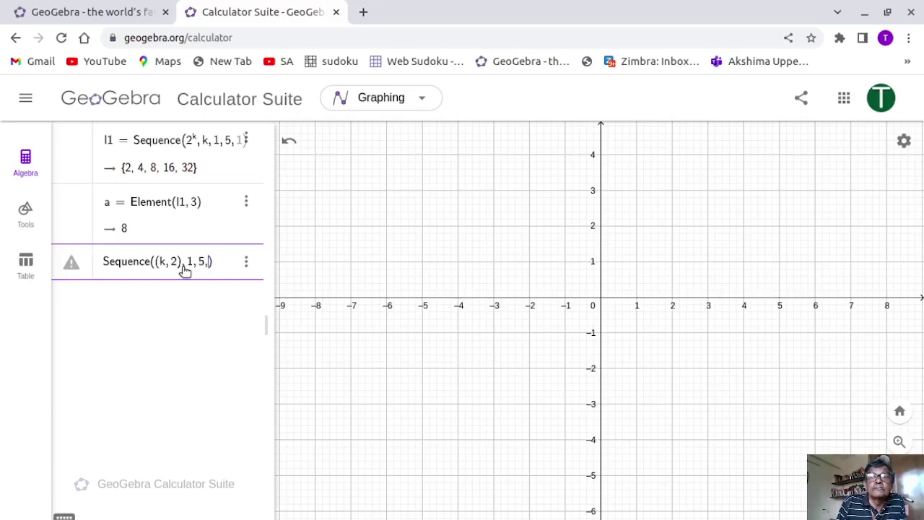
type("1")
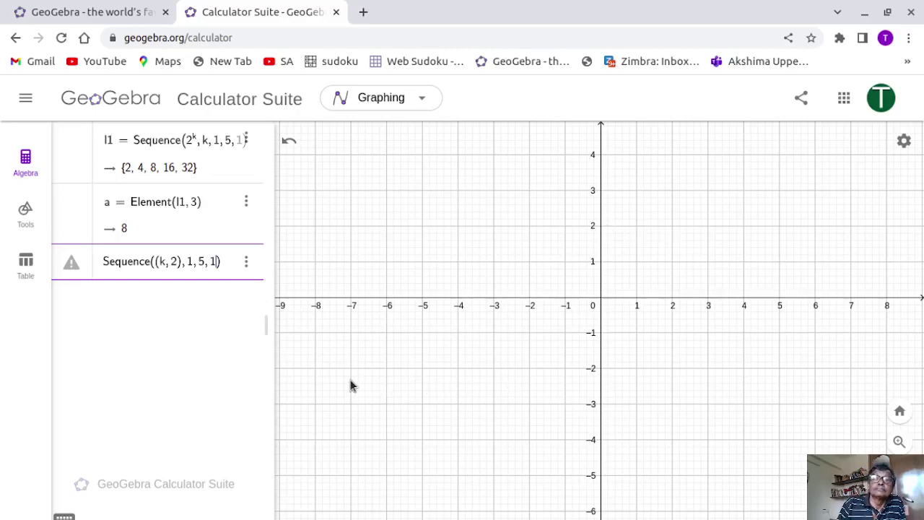
key("Return")
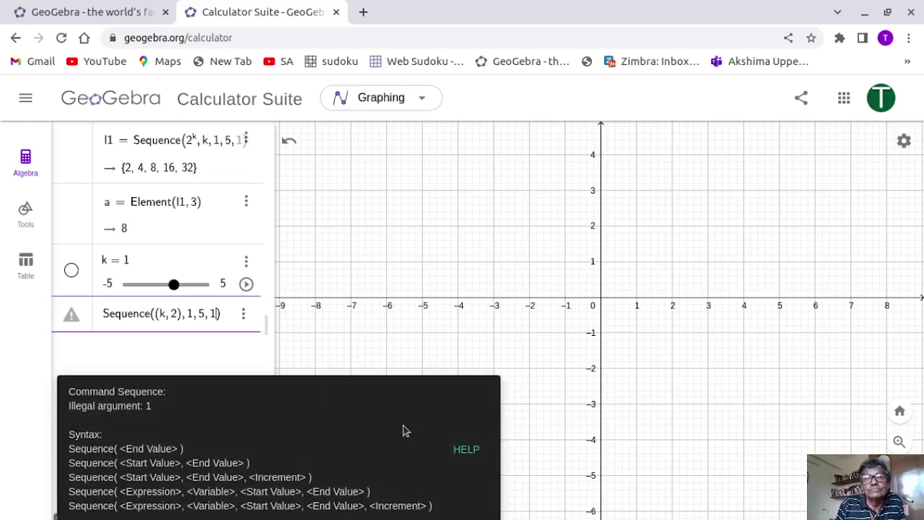
left_click(323, 359)
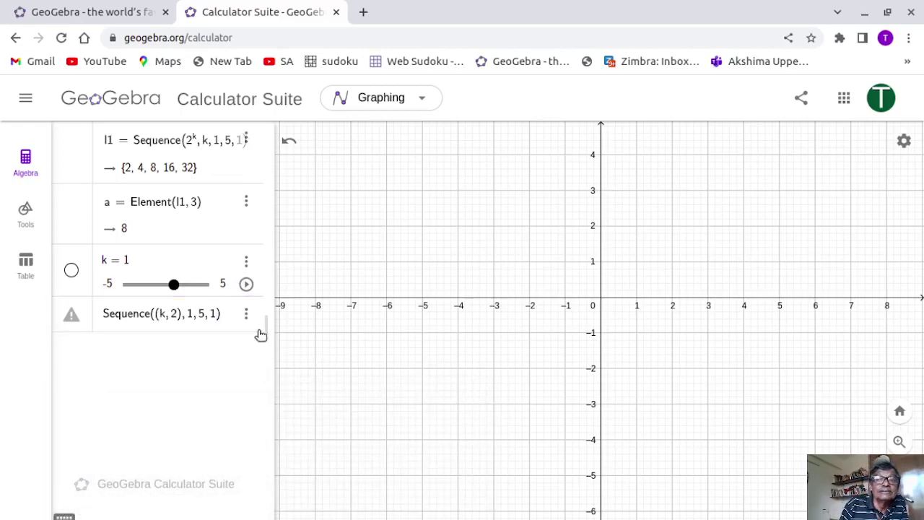
- Delete slider k and insert the variable k into the point list's command, making it Sequence((k, 2), k, 1, 5, 1)
left_click(246, 261)
left_click(262, 285)
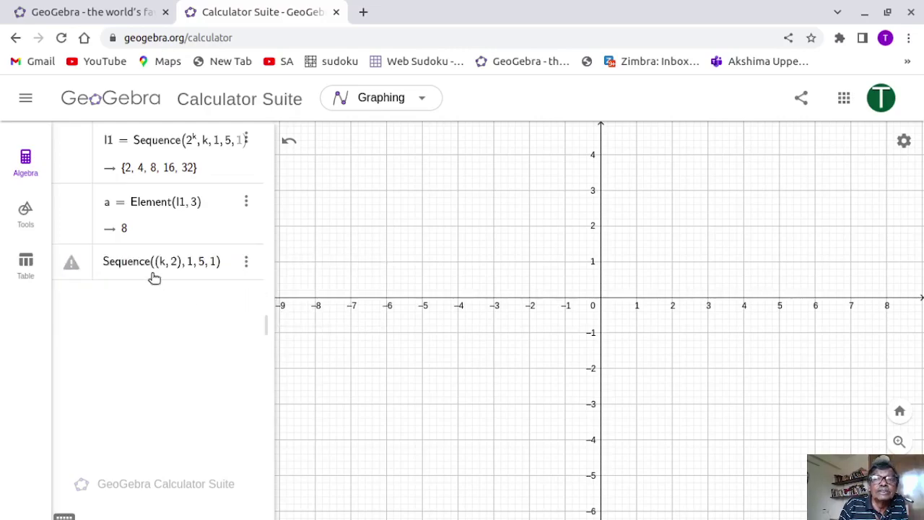
left_click(189, 269)
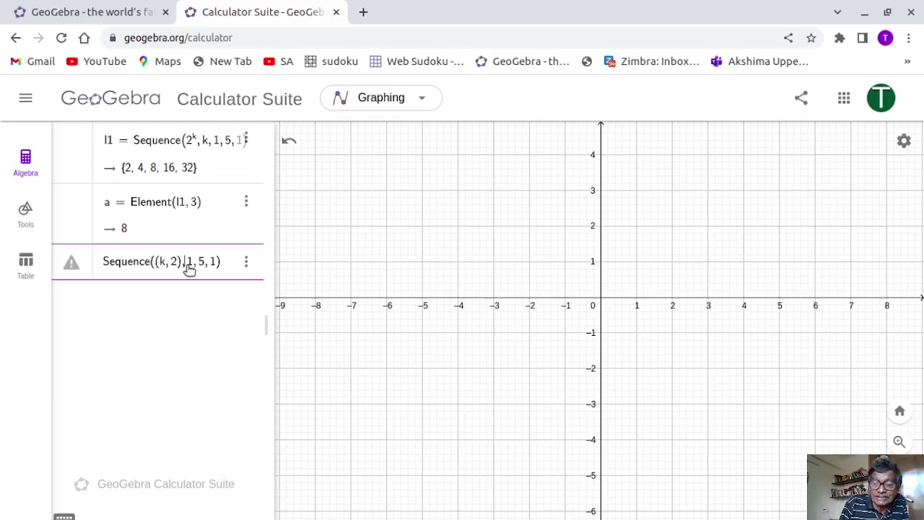
type("k")
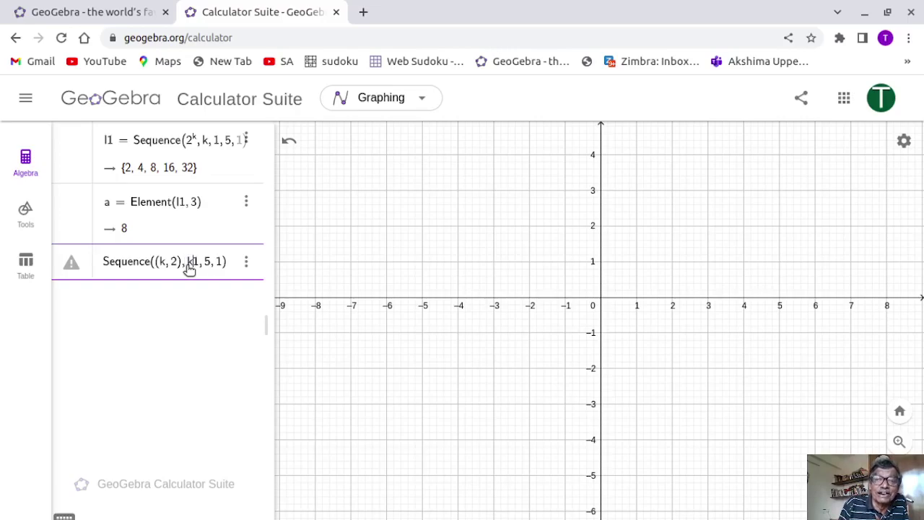
type(",")
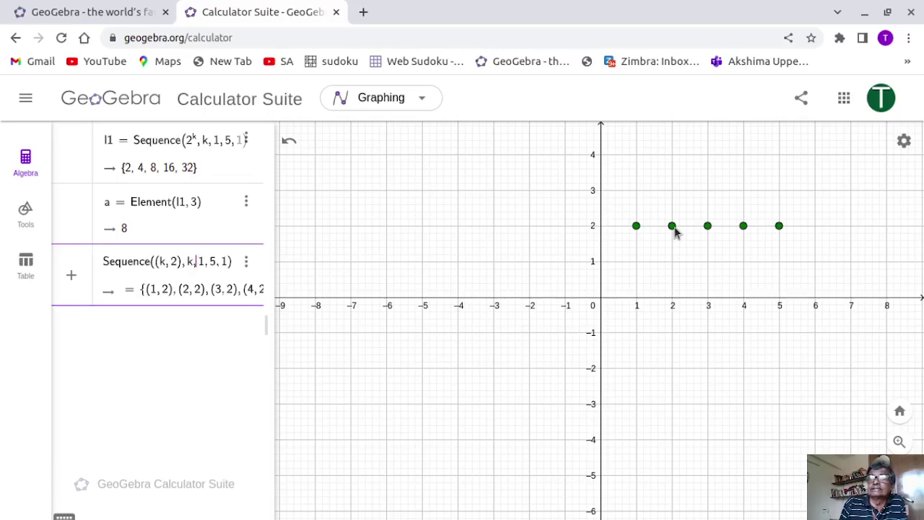
right_click(715, 257)
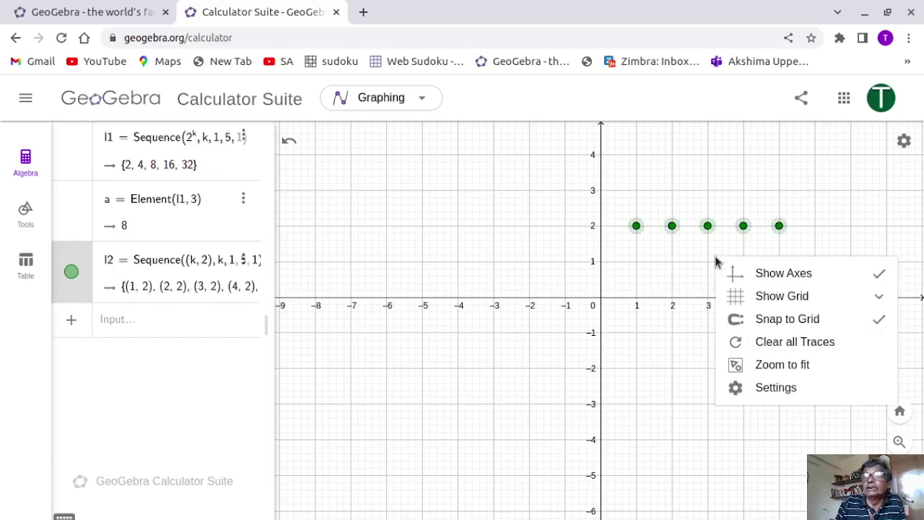
left_click(517, 402)
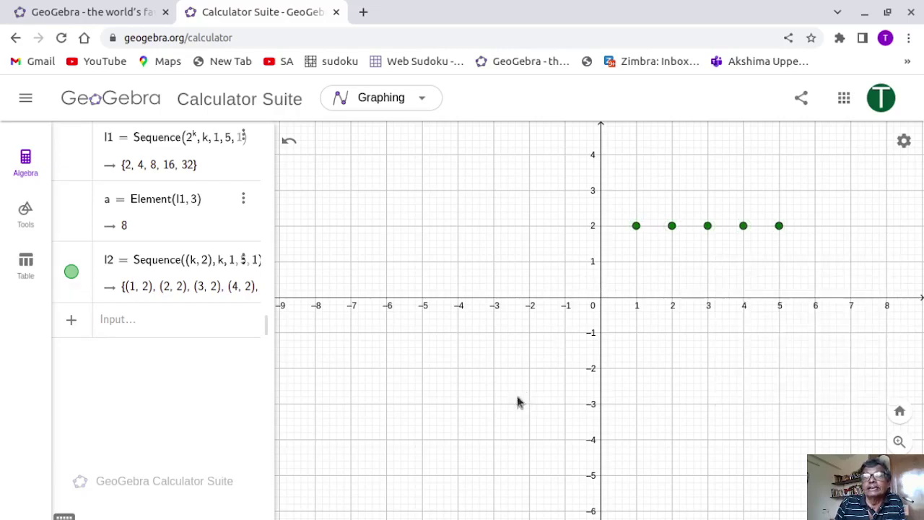